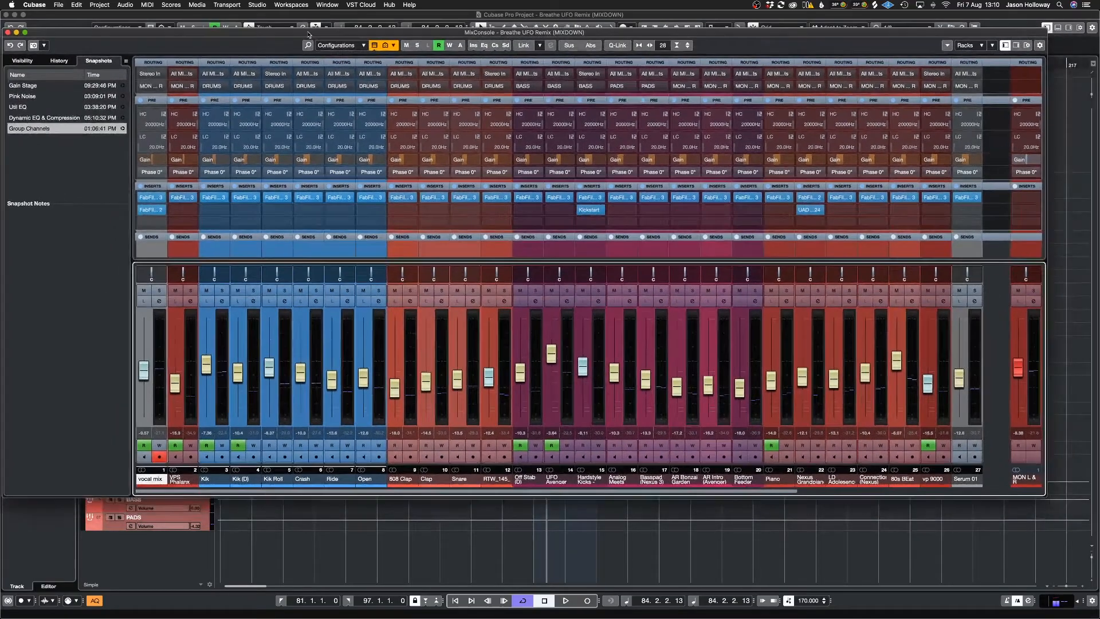
Step: Enlarge the MixConsole window and highlight the Hardstyle Kicks, Open and Kik channels one after another
{"action": "left_click_drag", "start_coordinate": [131, 190], "coordinate": [46, 196]}
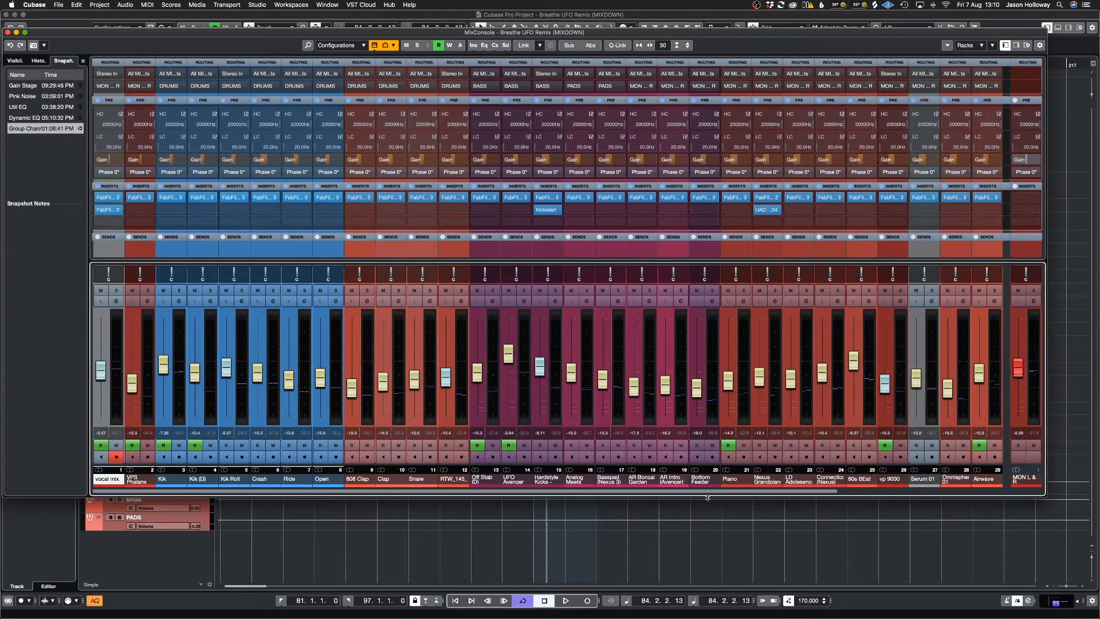
{"action": "left_click_drag", "start_coordinate": [707, 498], "coordinate": [709, 599]}
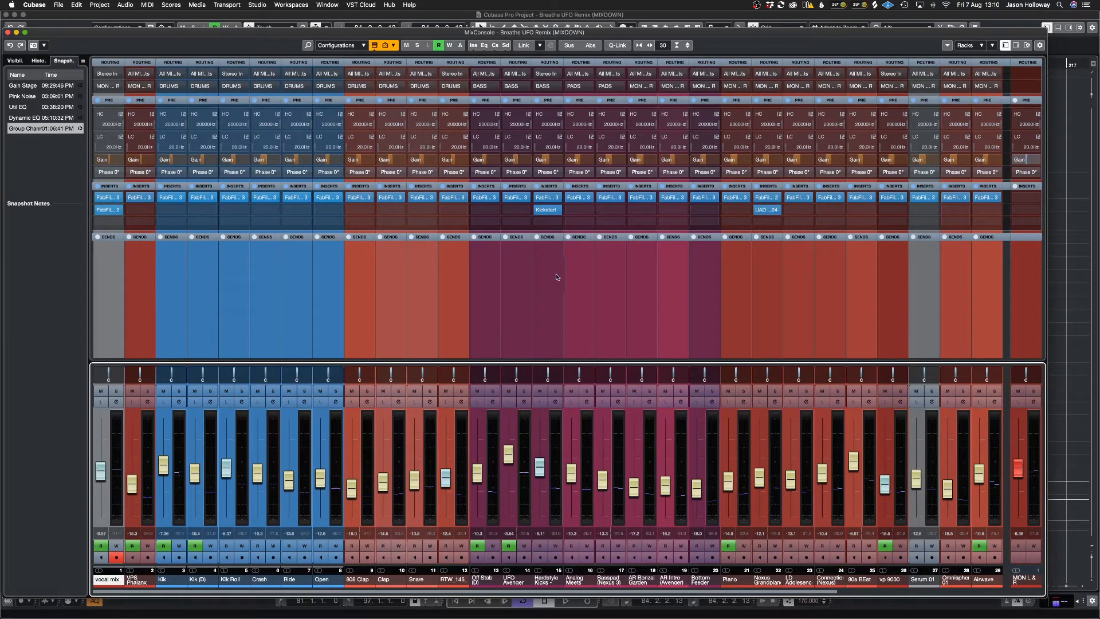
{"action": "left_click", "coordinate": [554, 233]}
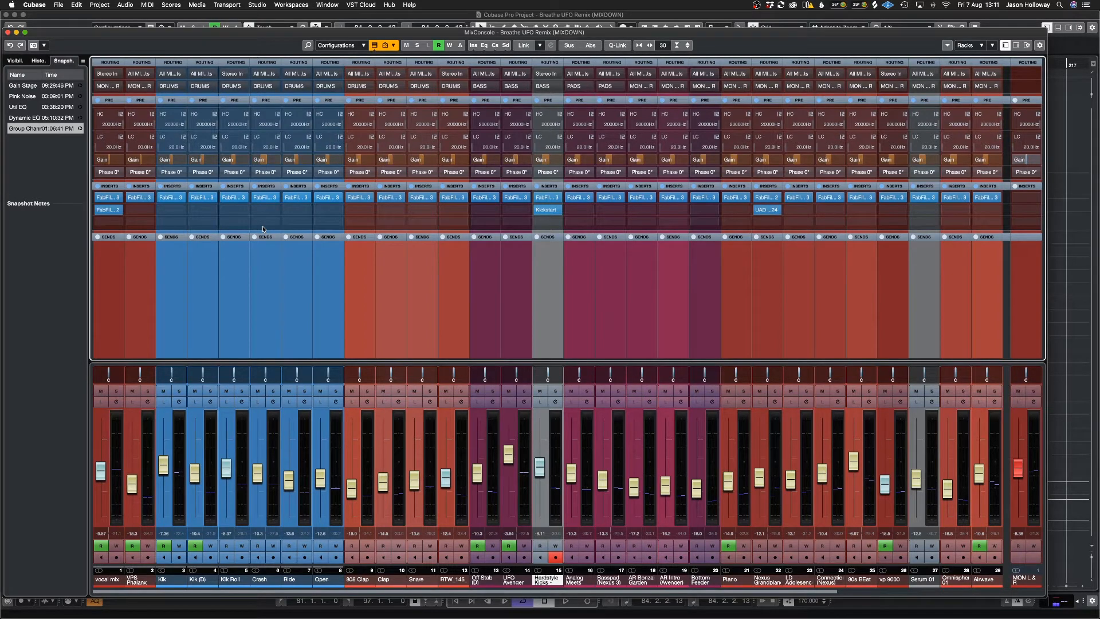
{"action": "left_click", "coordinate": [319, 257]}
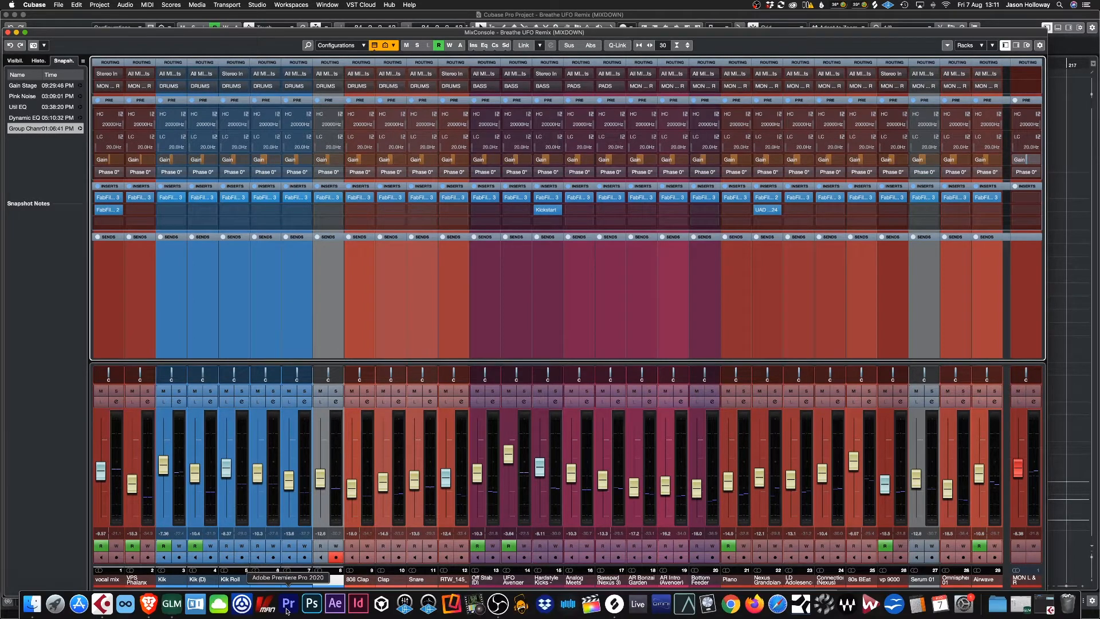
{"action": "left_click", "coordinate": [170, 581]}
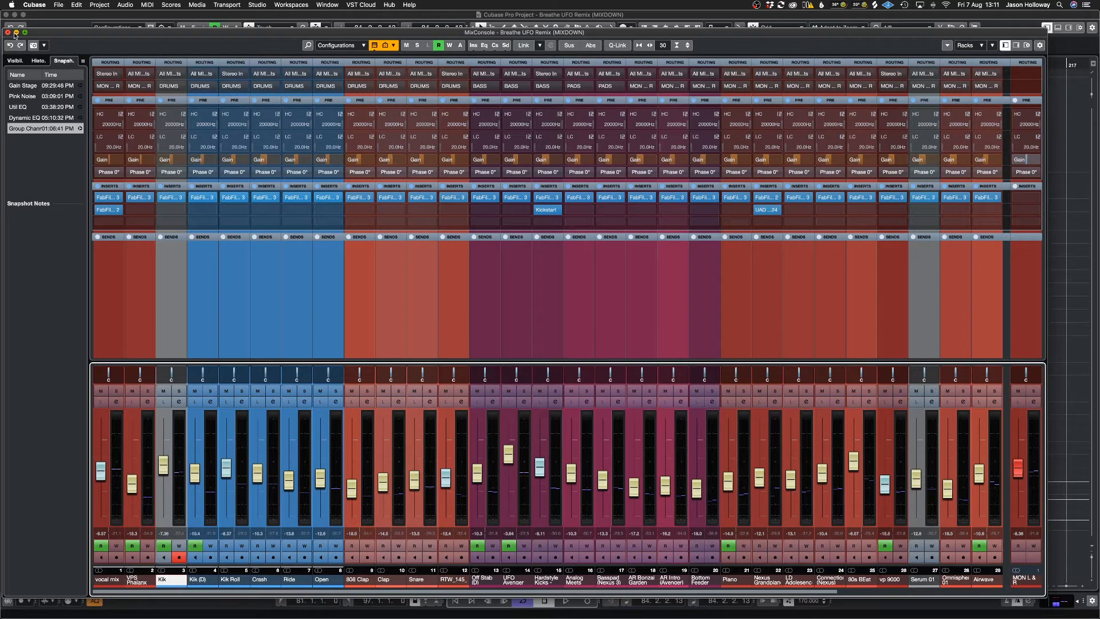
Step: Close the MixConsole and set the left and right locators around the first group of vocal mix events
{"action": "key", "text": "F3"}
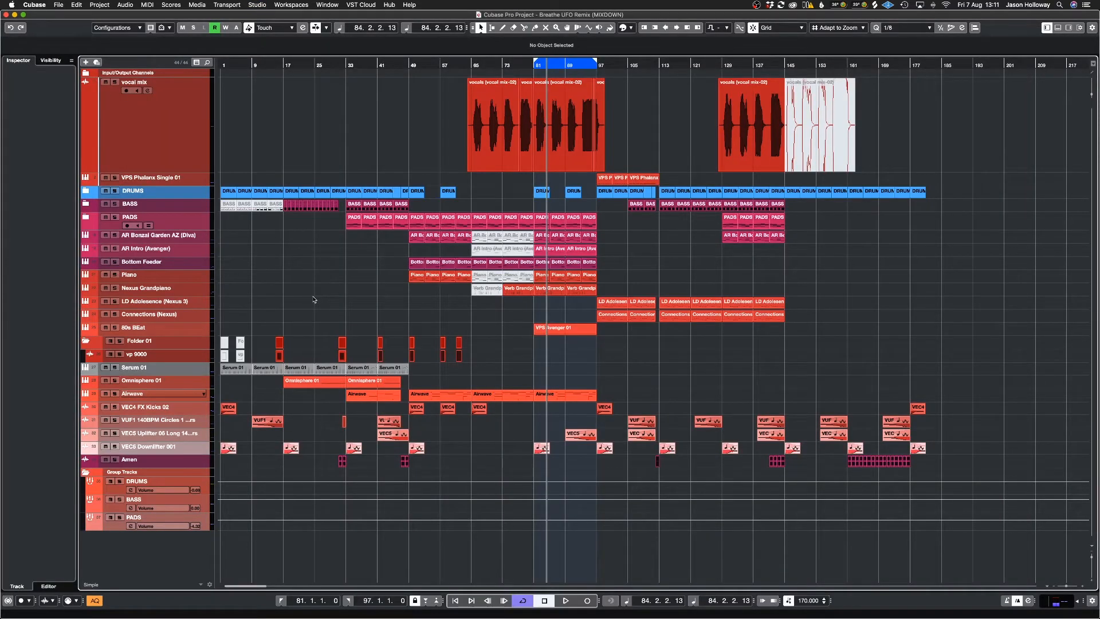
{"action": "left_click_drag", "start_coordinate": [429, 115], "coordinate": [686, 134]}
{"action": "key", "text": "p"}
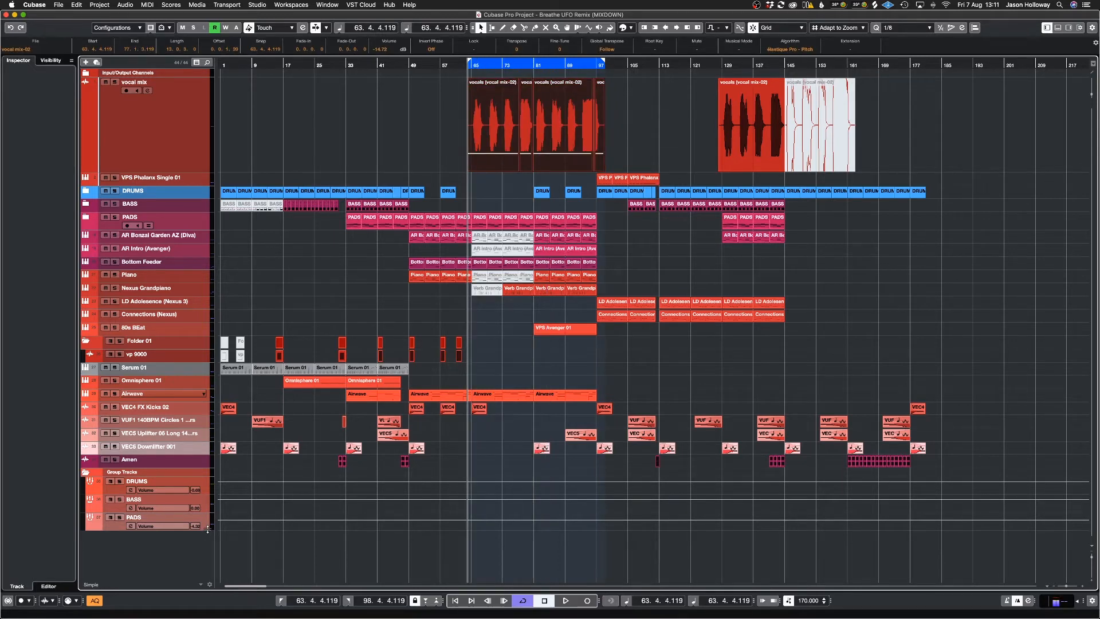
{"action": "key", "text": "h"}
{"action": "key", "text": "h"}
{"action": "key", "text": "h"}
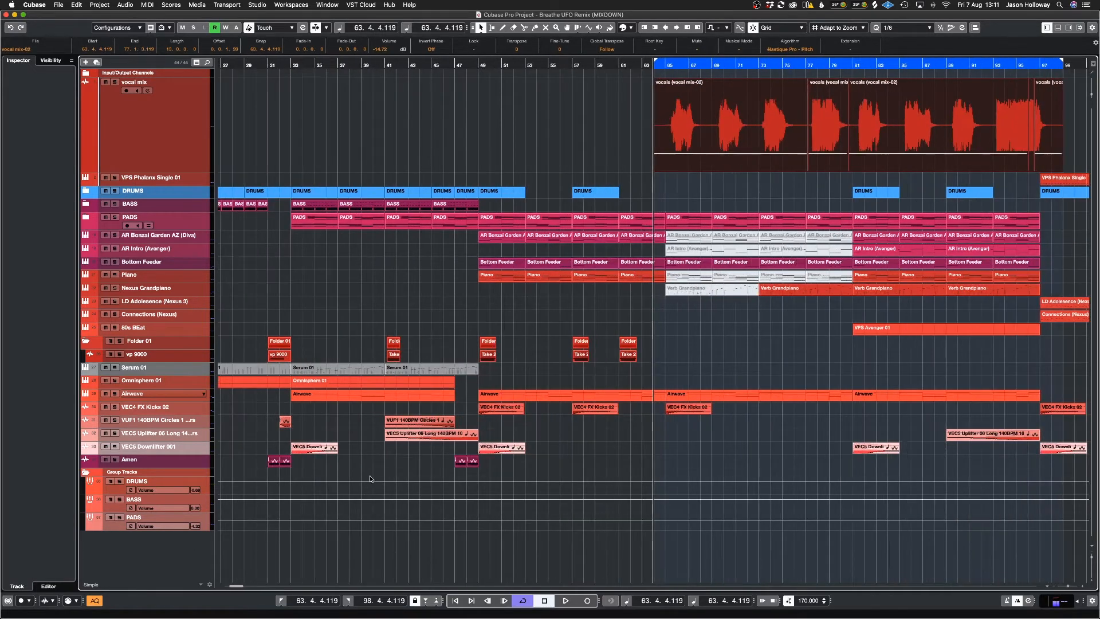
Step: Select the vocal mix track, increase its height in the track list and deselect its events
{"action": "left_click", "coordinate": [196, 166]}
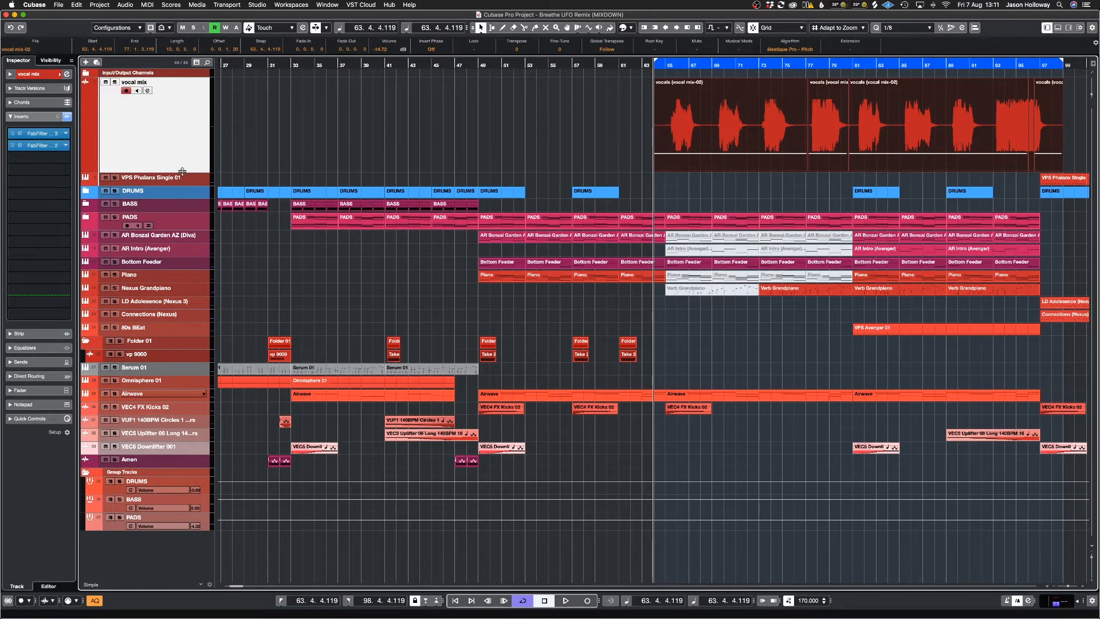
{"action": "left_click_drag", "start_coordinate": [183, 172], "coordinate": [181, 216]}
{"action": "left_click", "coordinate": [405, 172]}
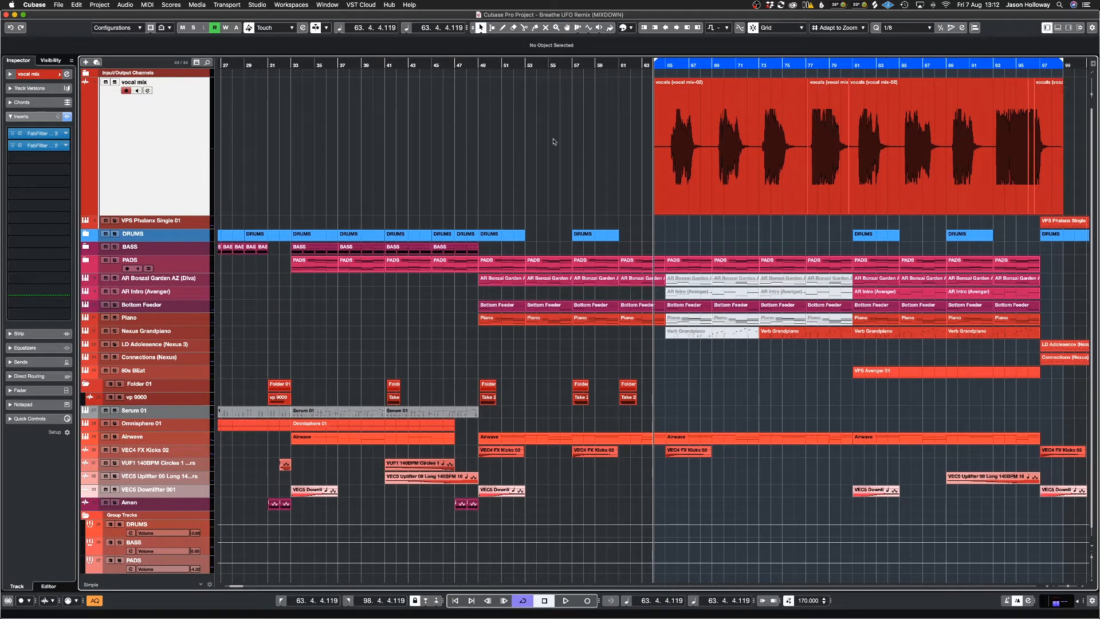
Step: Solo the vocal mix track and play back its first vocal phrase
{"action": "key", "text": "space"}
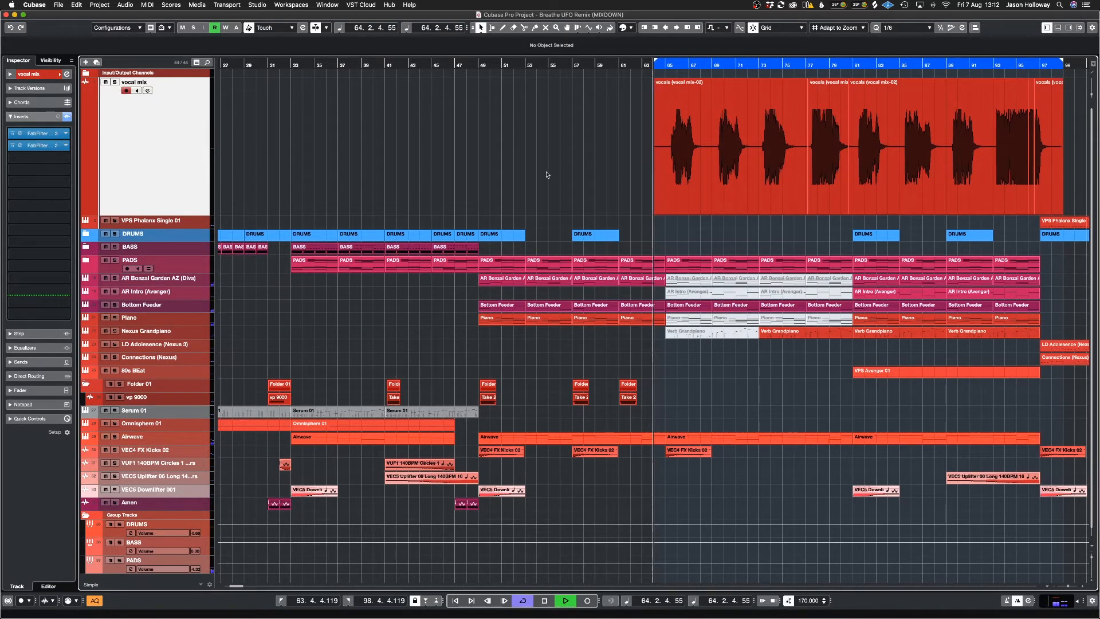
{"action": "key", "text": "h"}
{"action": "key", "text": "h"}
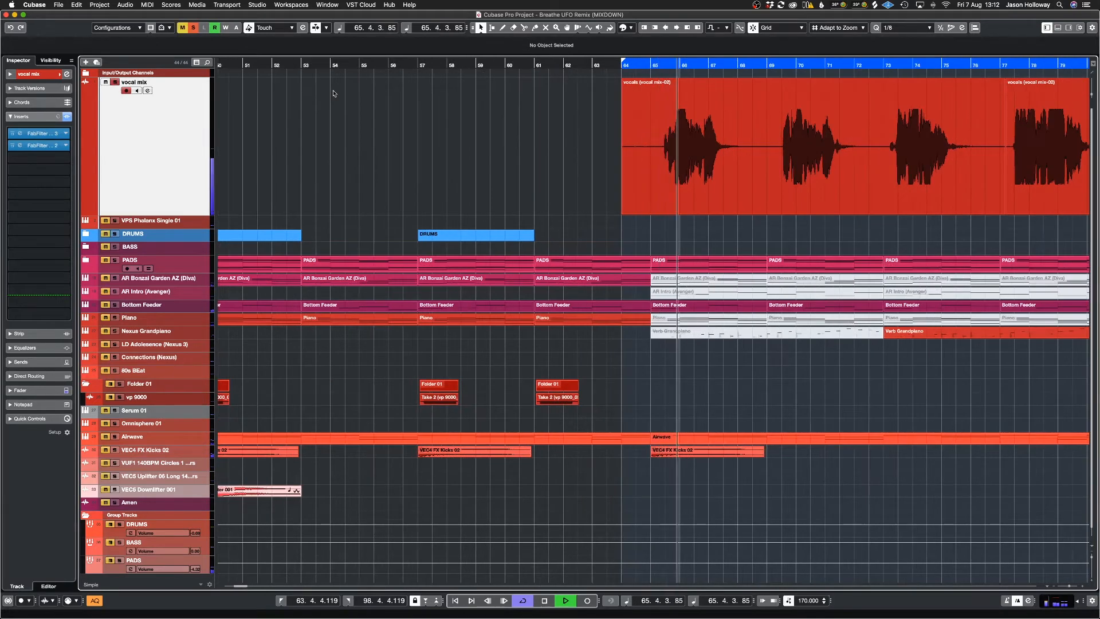
{"action": "key", "text": "s"}
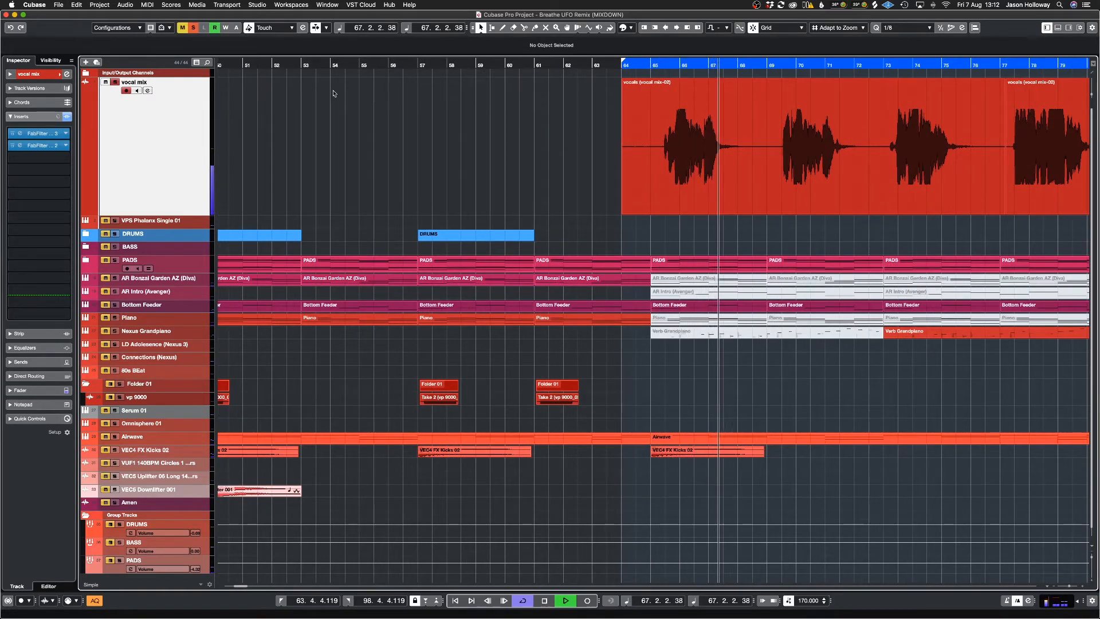
{"action": "left_click", "coordinate": [780, 105]}
{"action": "key", "text": "space"}
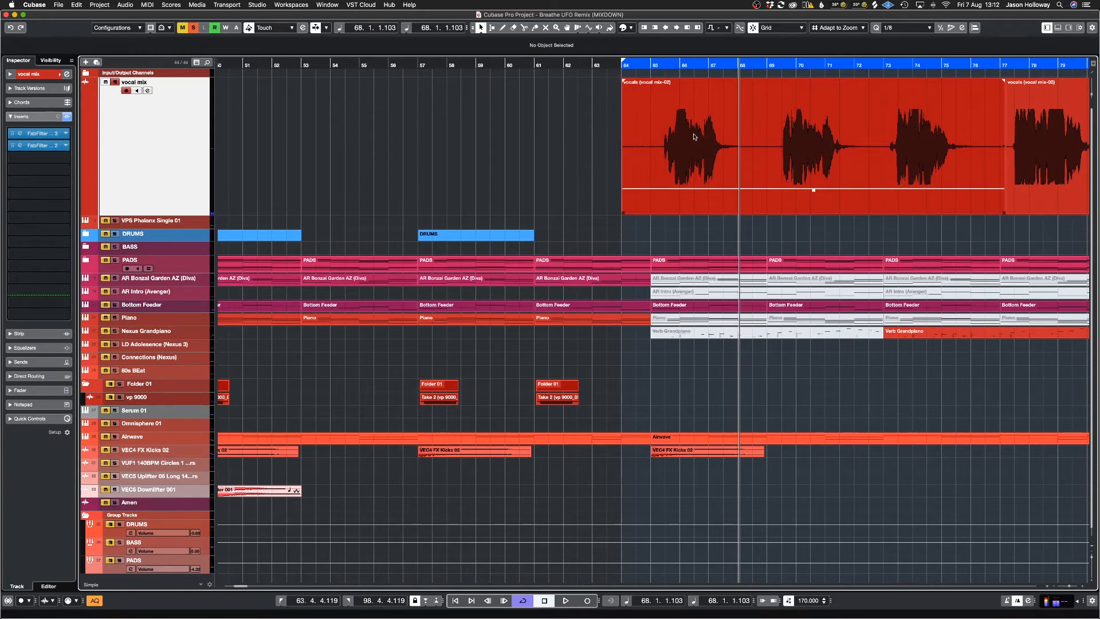
Step: Inspect the FabFilter Pro-C 2 insert on the vocal mix track and expand the track's Sends section
{"action": "left_click", "coordinate": [46, 147]}
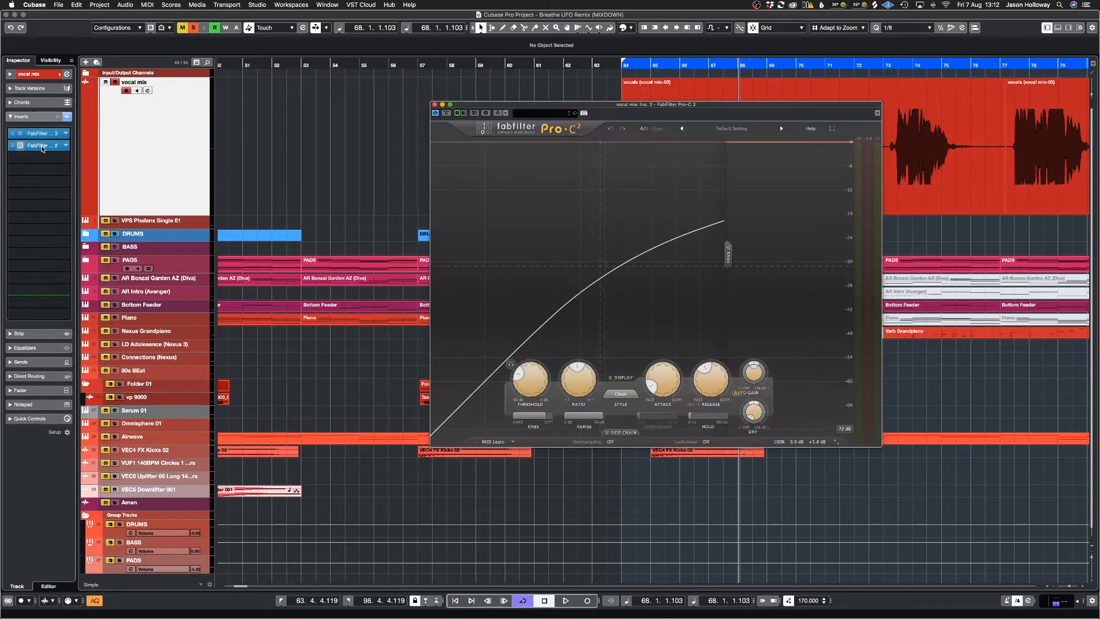
{"action": "left_click", "coordinate": [434, 105]}
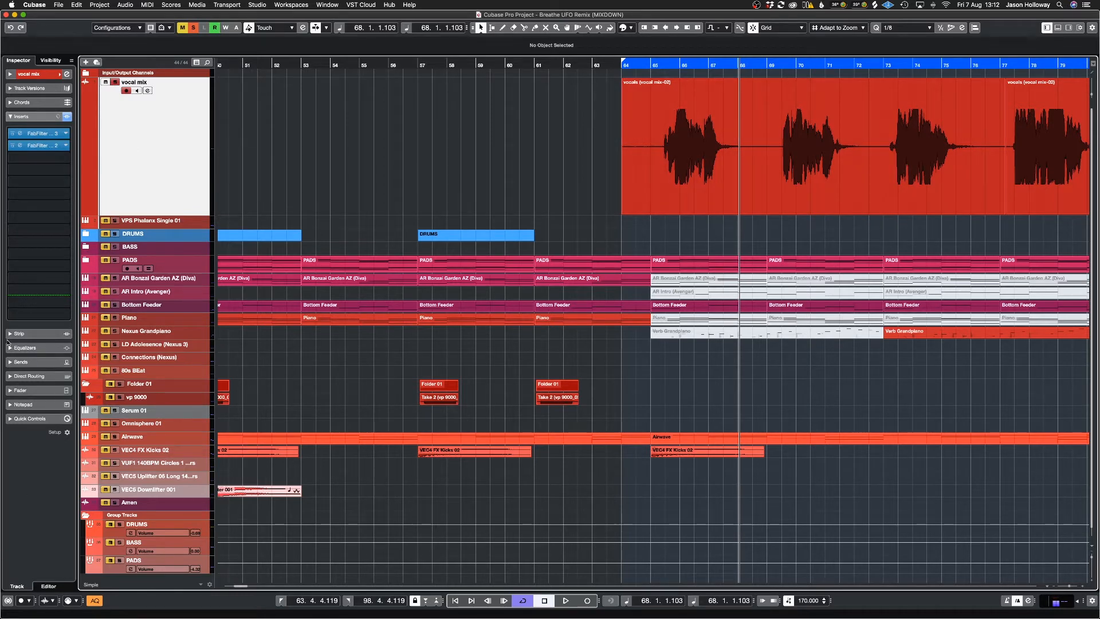
{"action": "left_click", "coordinate": [17, 362]}
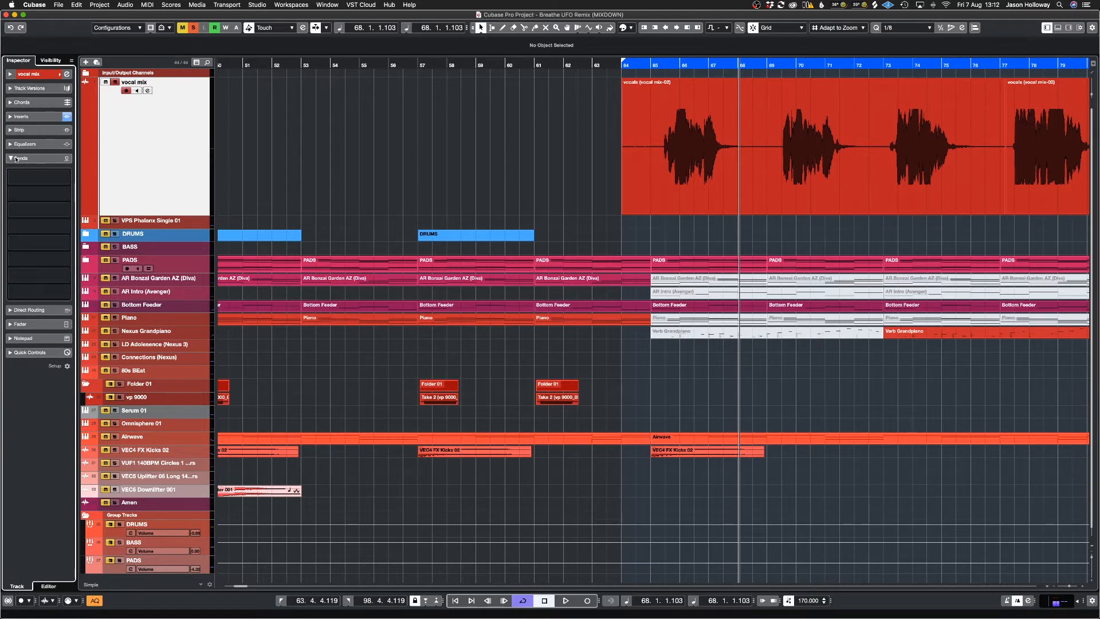
{"action": "left_click", "coordinate": [38, 158]}
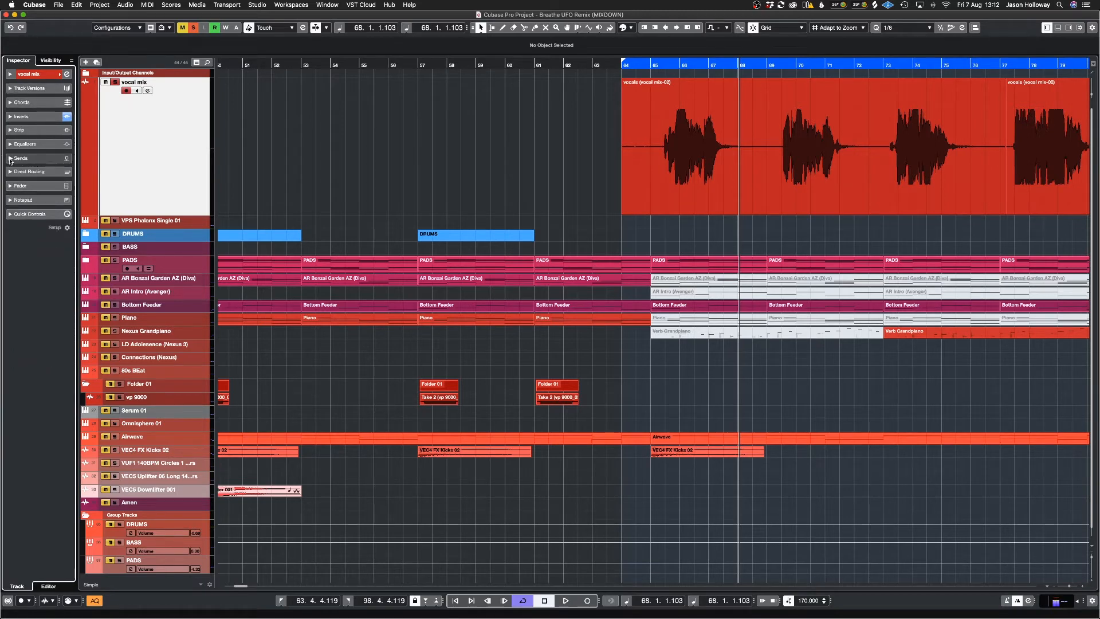
{"action": "left_click", "coordinate": [10, 159]}
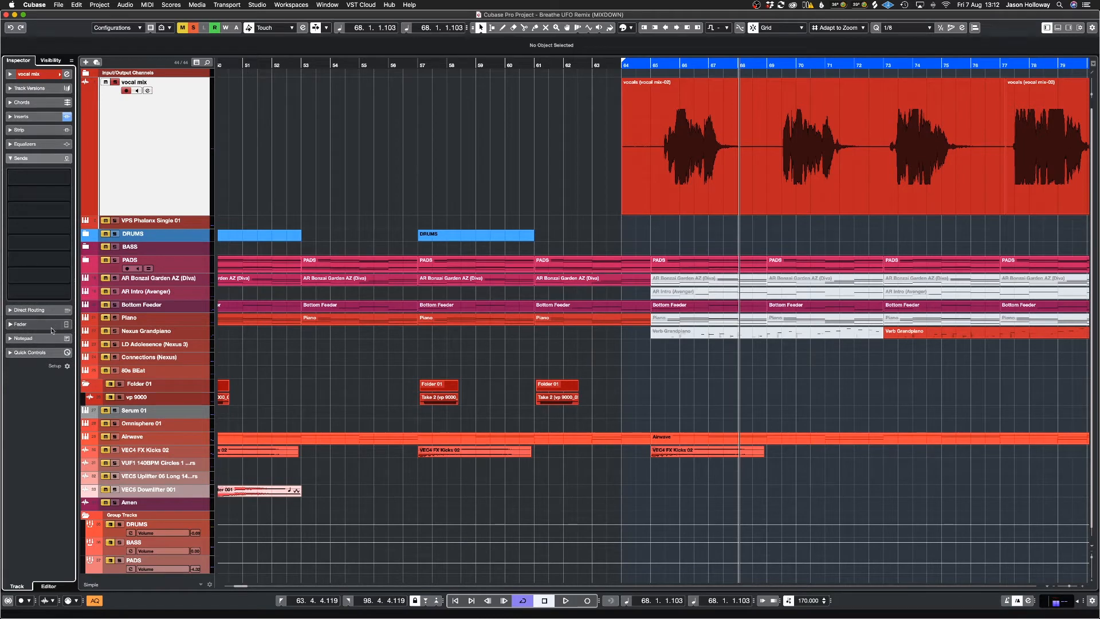
{"action": "left_click", "coordinate": [10, 117]}
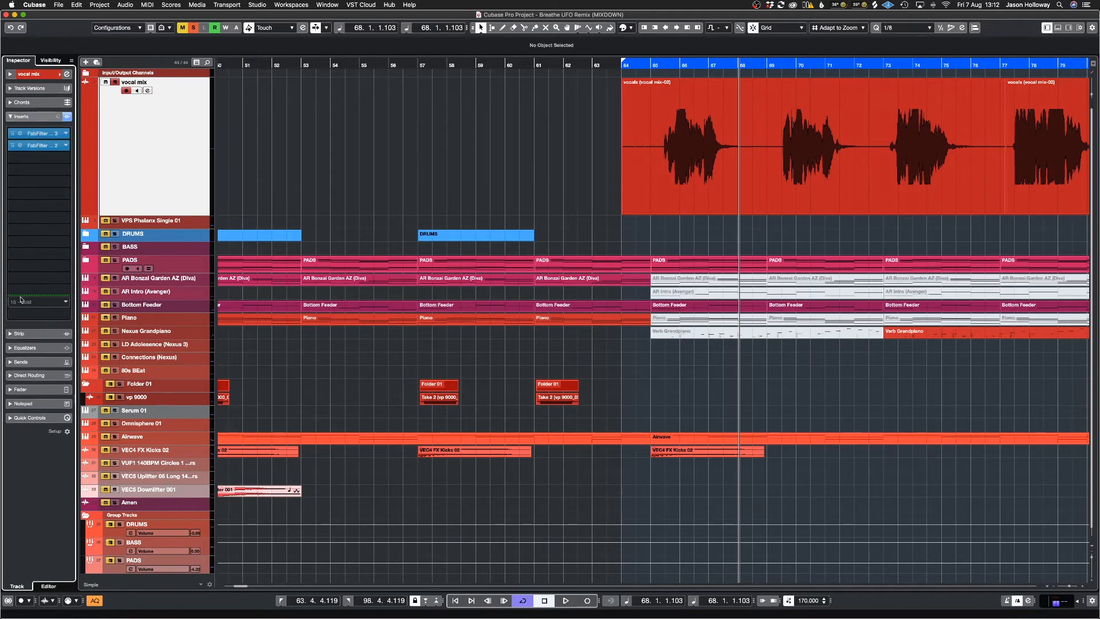
{"action": "left_click", "coordinate": [10, 117]}
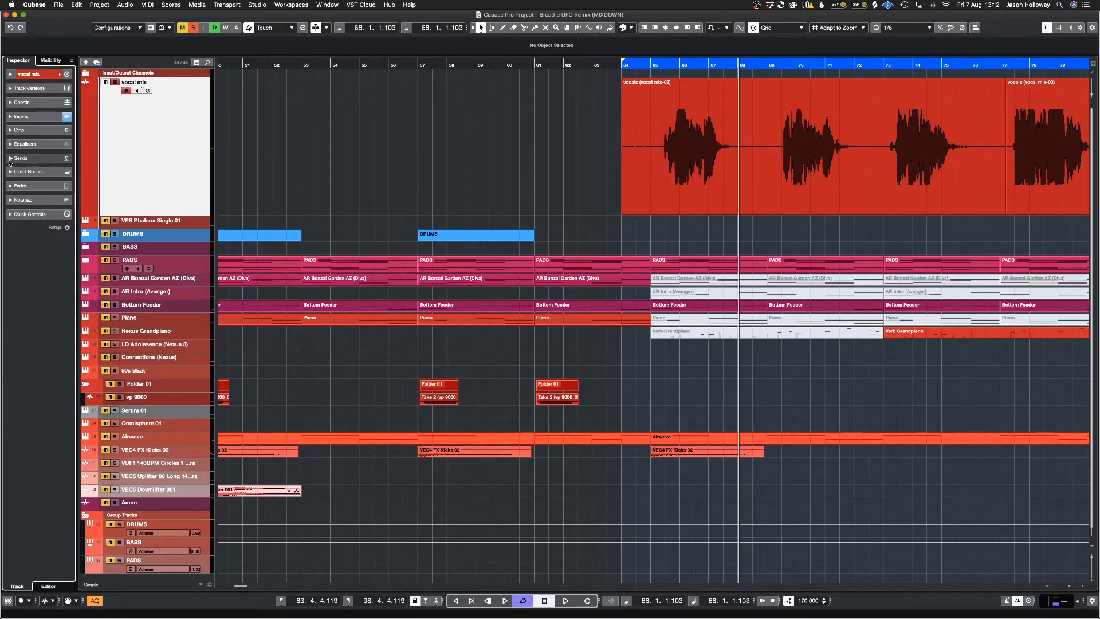
{"action": "left_click", "coordinate": [10, 159]}
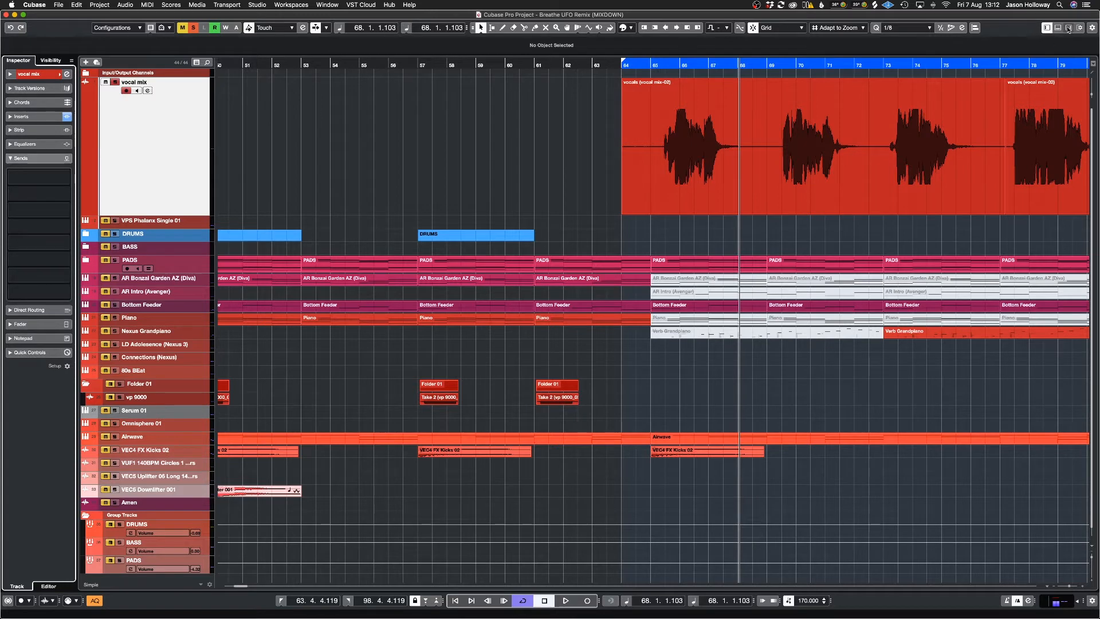
Step: Show the media browser's VST Effects with the Reverbs collection and look through its plug-ins
{"action": "left_click", "coordinate": [1069, 27]}
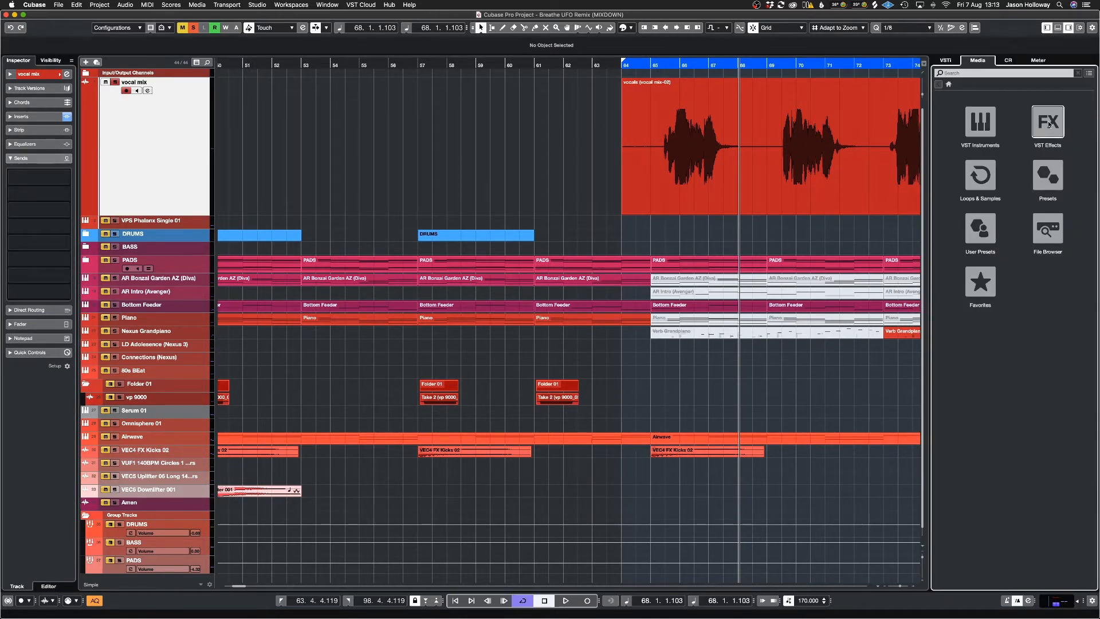
{"action": "left_click", "coordinate": [1049, 121]}
{"action": "left_click", "coordinate": [1081, 97]}
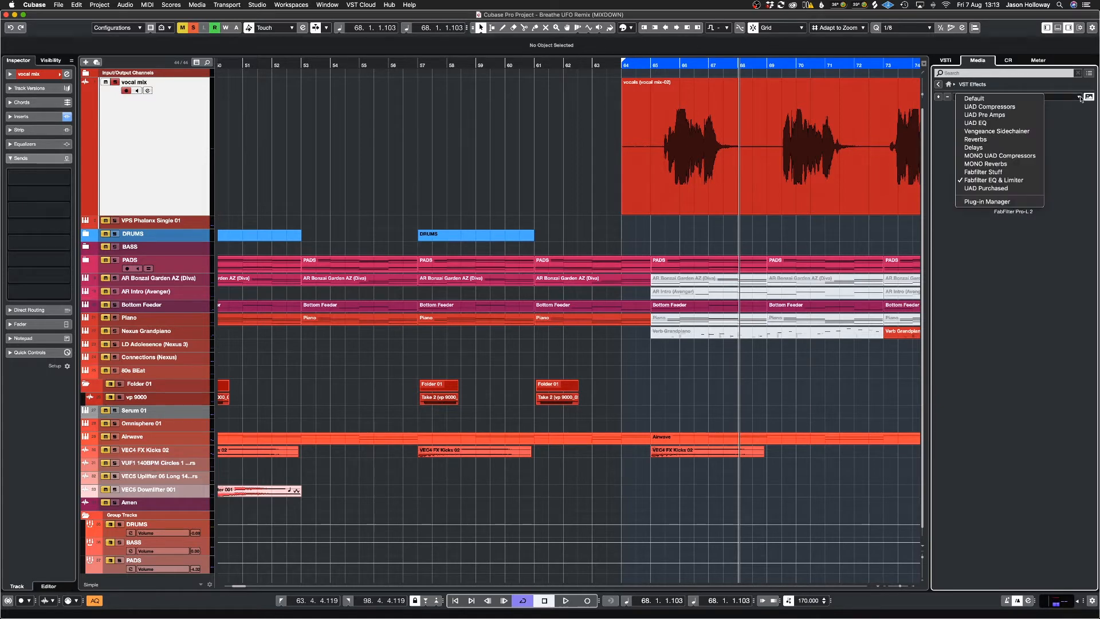
{"action": "left_click", "coordinate": [996, 139]}
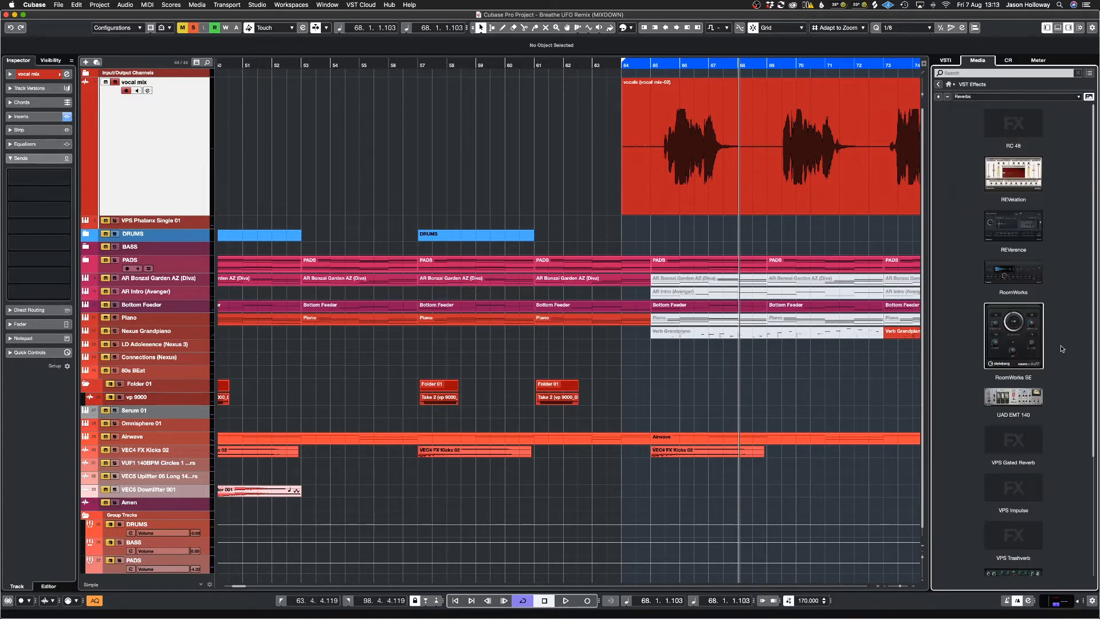
{"action": "scroll", "coordinate": [1031, 344], "scroll_direction": "down", "scroll_amount": 5}
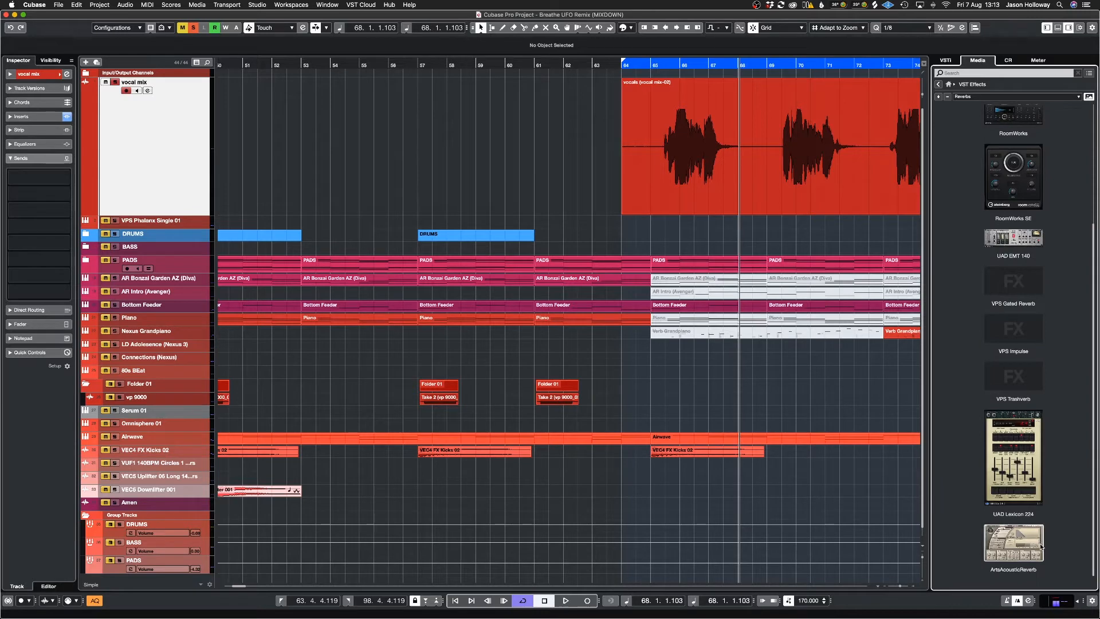
{"action": "scroll", "coordinate": [1017, 315], "scroll_direction": "up", "scroll_amount": 5}
{"action": "scroll", "coordinate": [1018, 315], "scroll_direction": "down", "scroll_amount": 5}
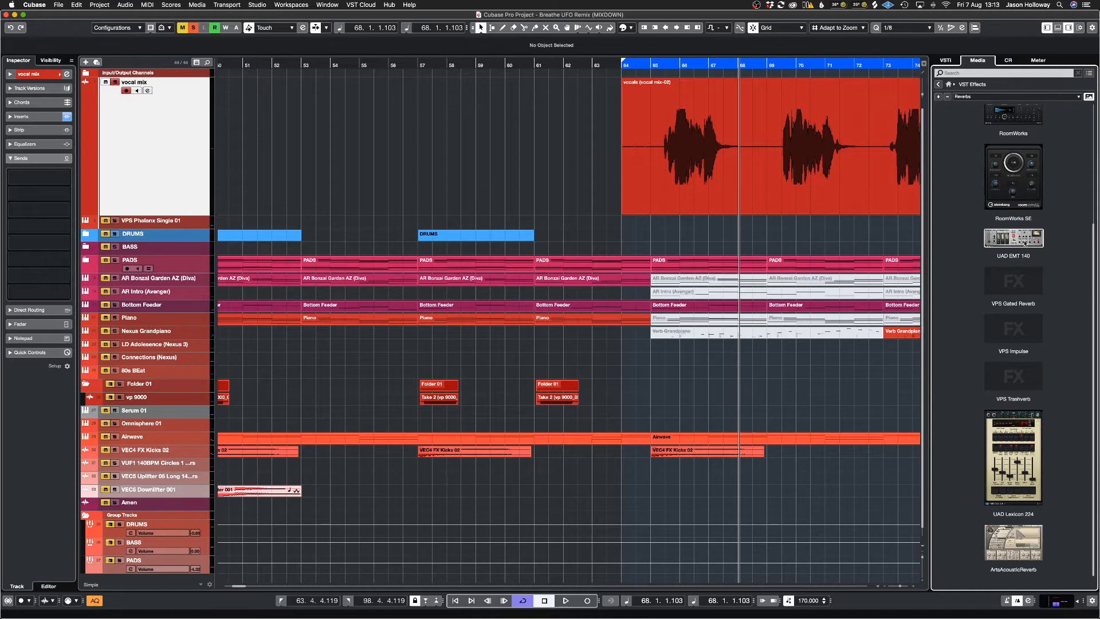
Step: Add UAD EMT 140 as an FX channel in the vocal mix's first send slot and set its send level to minus infinity
{"action": "left_click_drag", "start_coordinate": [1025, 243], "coordinate": [97, 165]}
{"action": "mouse_move", "coordinate": [122, 189]}
{"action": "left_mouse_down"}
{"action": "mouse_move", "coordinate": [10, 174]}
{"action": "mouse_move", "coordinate": [12, 234]}
{"action": "mouse_move", "coordinate": [12, 173]}
{"action": "mouse_move", "coordinate": [21, 176]}
{"action": "left_mouse_up"}
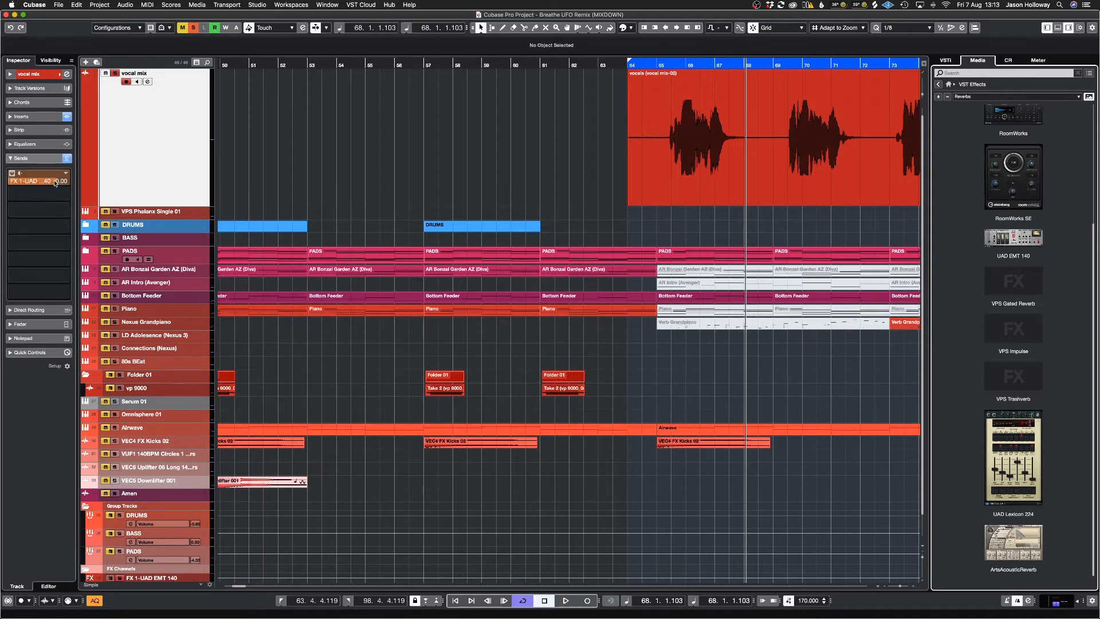
{"action": "left_click", "coordinate": [28, 184]}
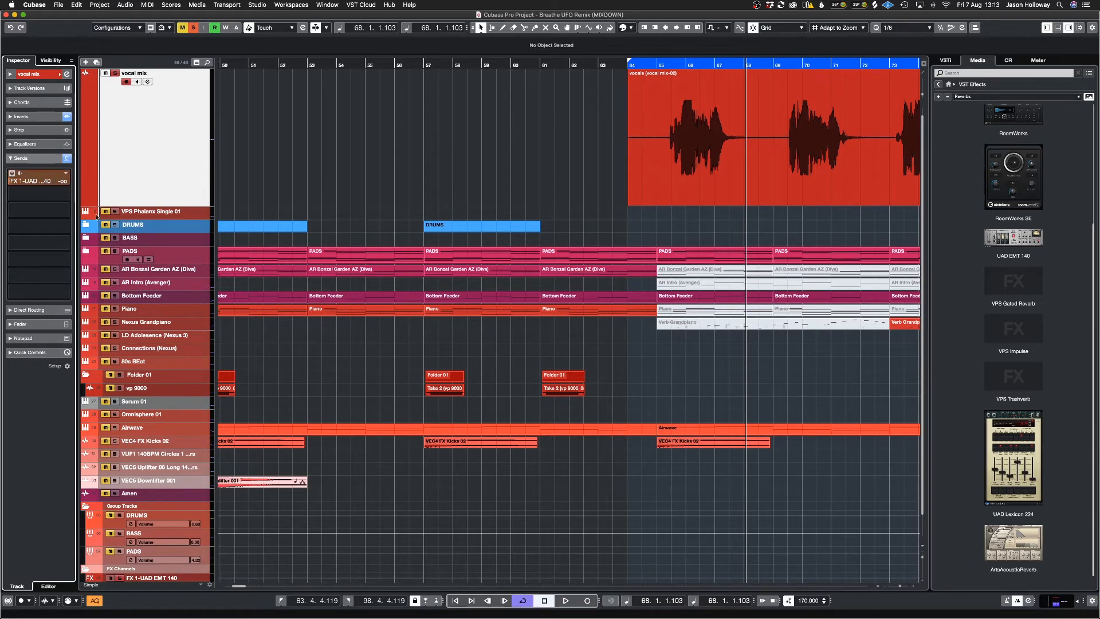
Step: Play the soloed vocal from the left locator and set its UAD EMT 140 send level to -13.0 dB
{"action": "key", "text": "KP_1"}
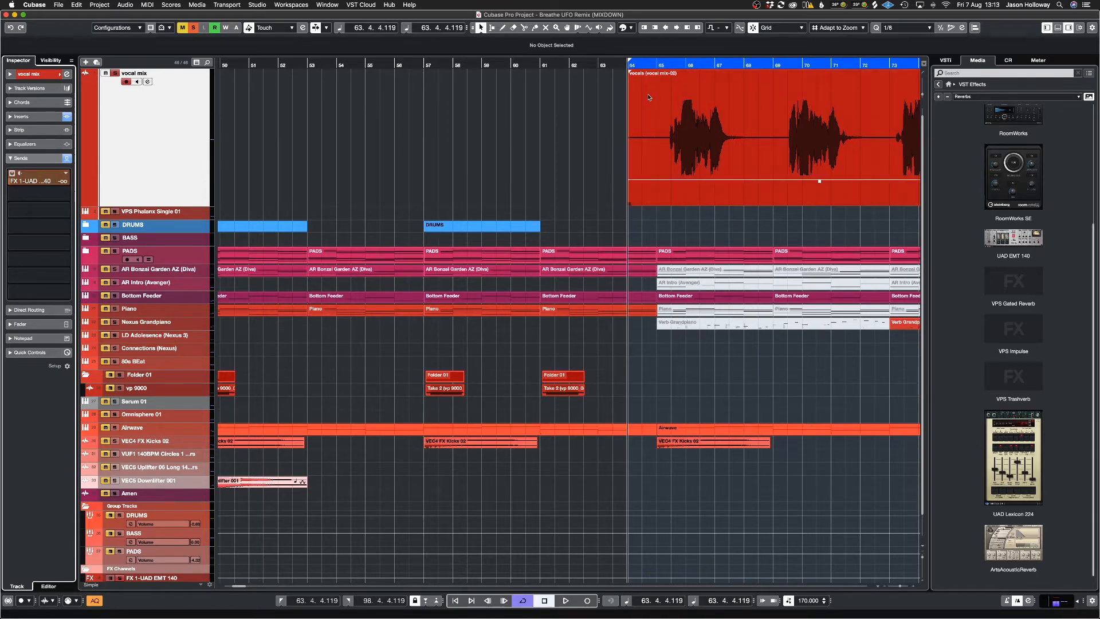
{"action": "key", "text": "space"}
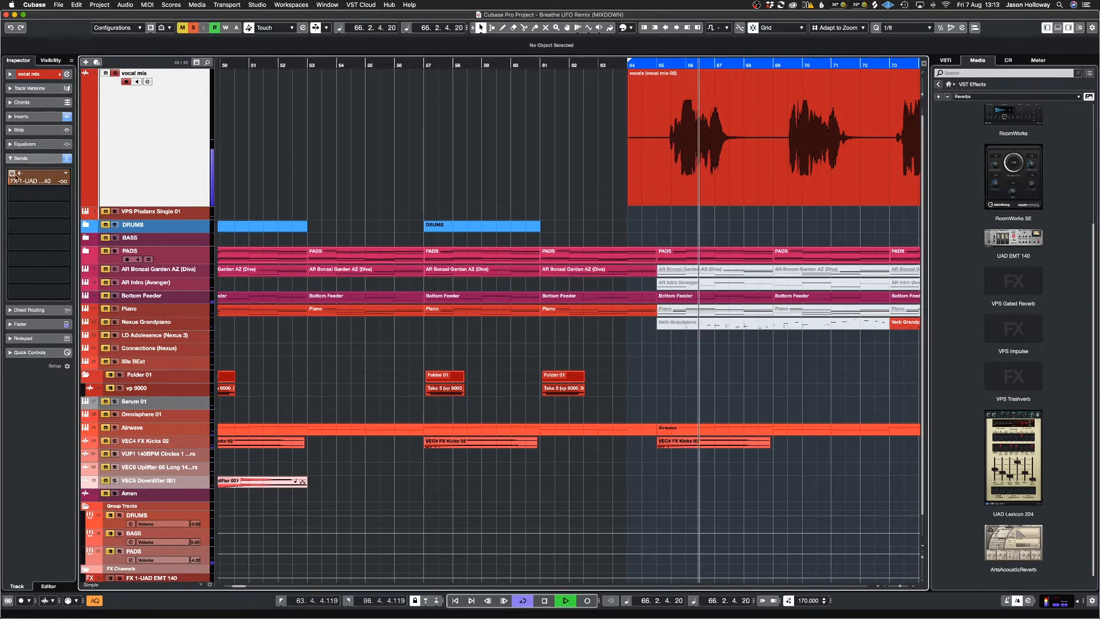
{"action": "left_click_drag", "start_coordinate": [14, 184], "coordinate": [104, 184]}
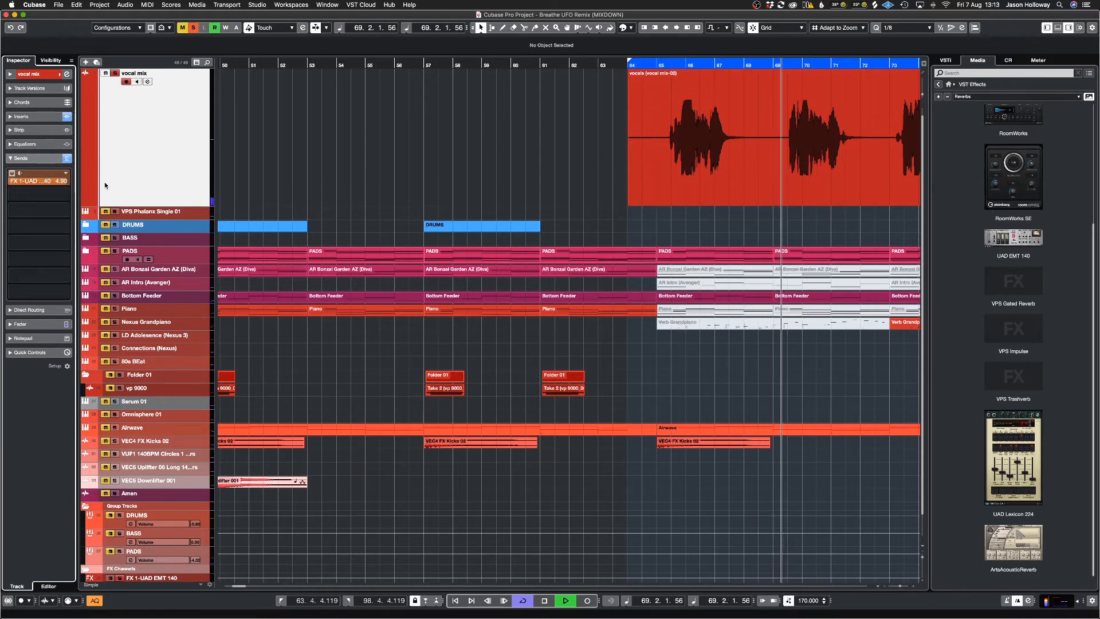
{"action": "left_click_drag", "start_coordinate": [104, 183], "coordinate": [69, 193]}
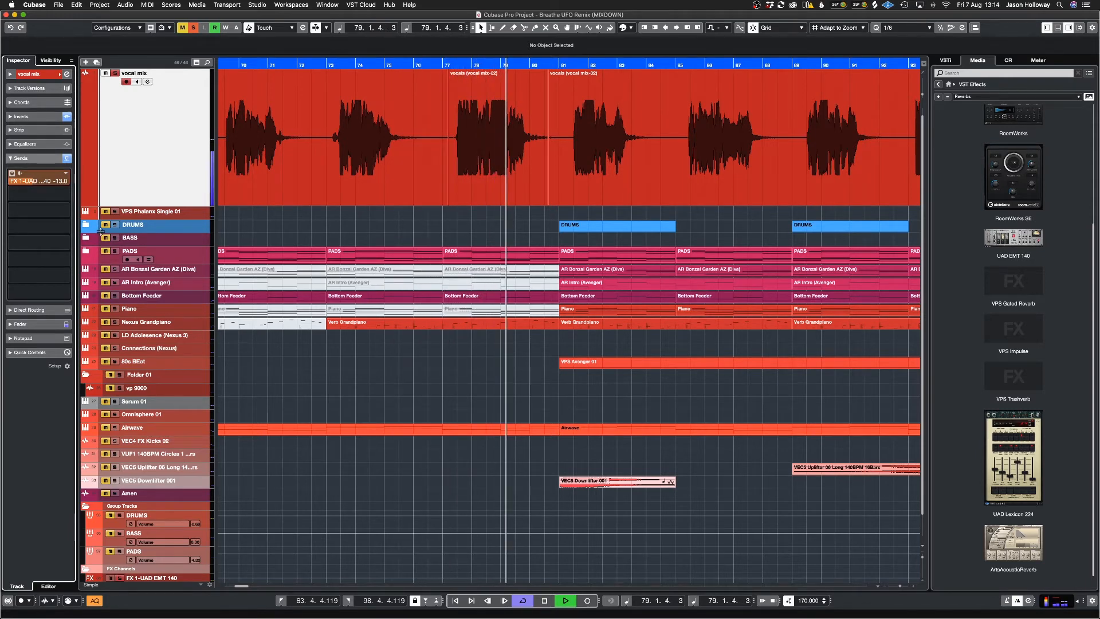
{"action": "key", "text": "space"}
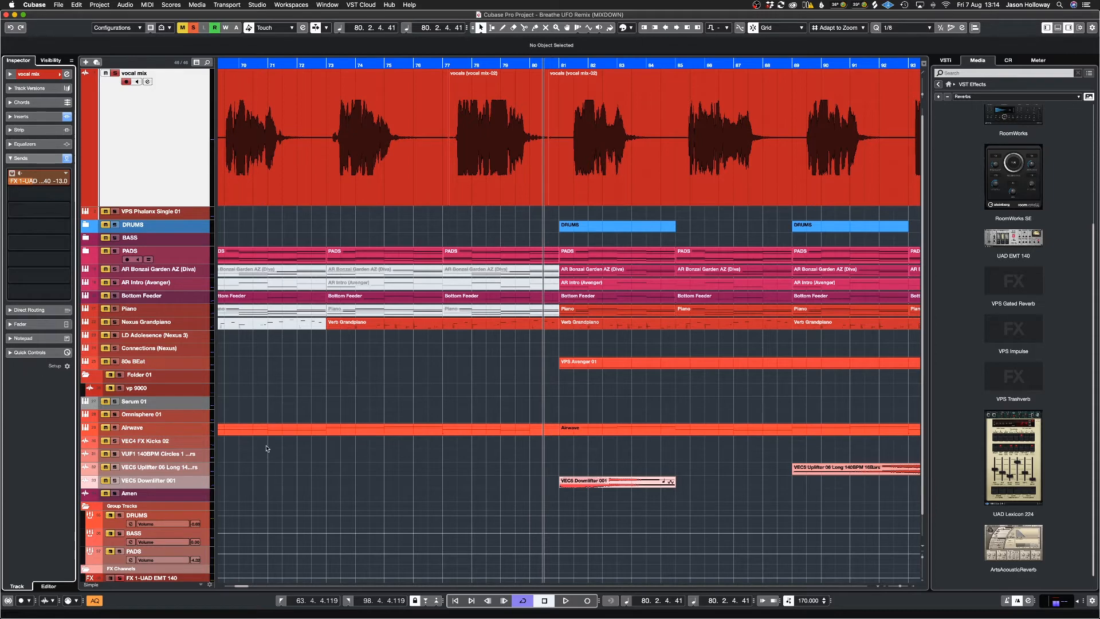
{"action": "scroll", "coordinate": [137, 466], "scroll_direction": "down", "scroll_amount": 2}
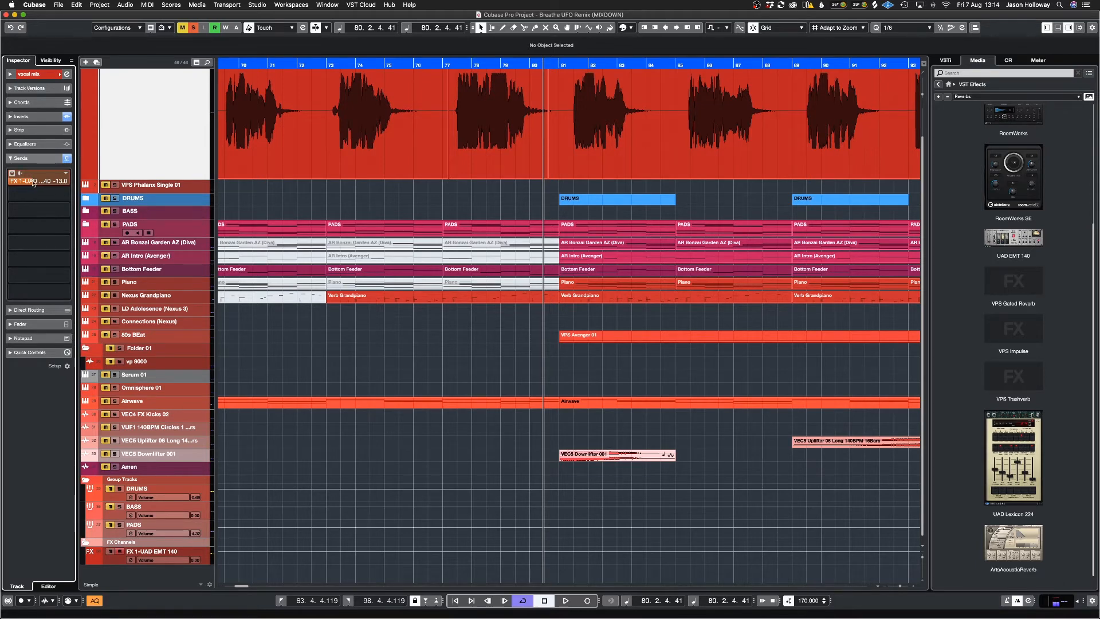
Step: Open UAD EMT 140 on its FX channel and compare the playing vocal with the reverb's power off and on
{"action": "left_click", "coordinate": [114, 563]}
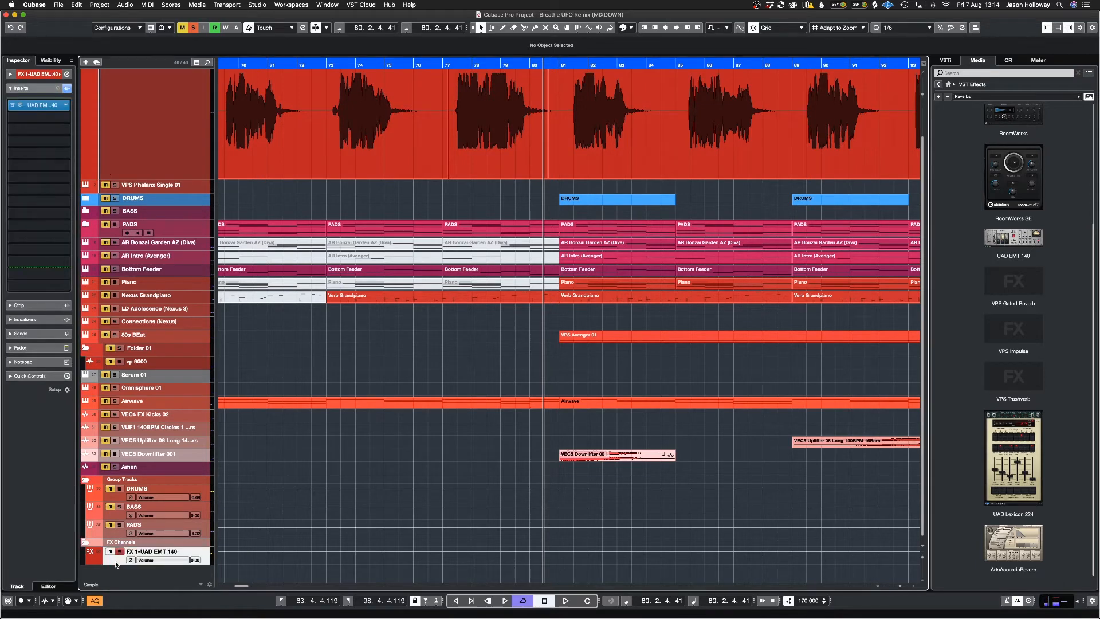
{"action": "left_click", "coordinate": [38, 105]}
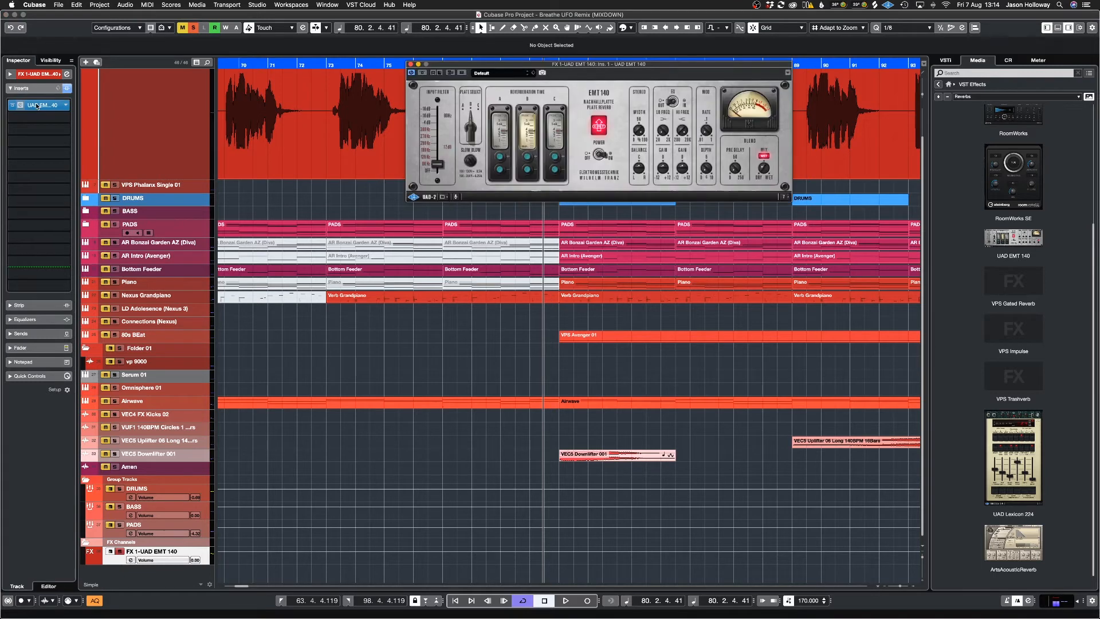
{"action": "left_click_drag", "start_coordinate": [640, 65], "coordinate": [574, 126]}
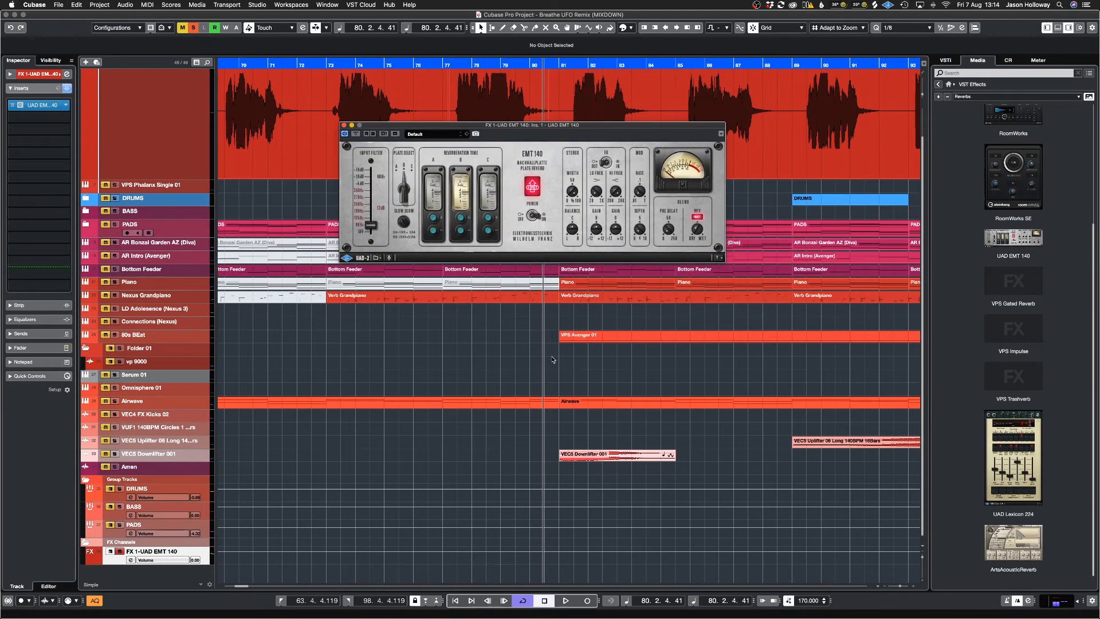
{"action": "key", "text": "space"}
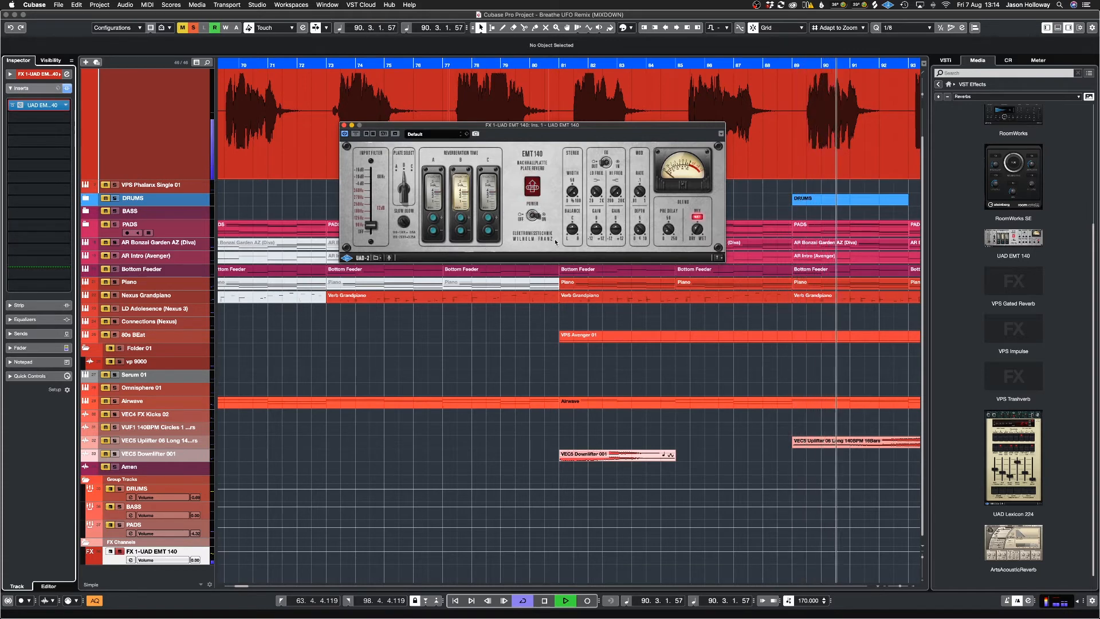
{"action": "left_click", "coordinate": [534, 215]}
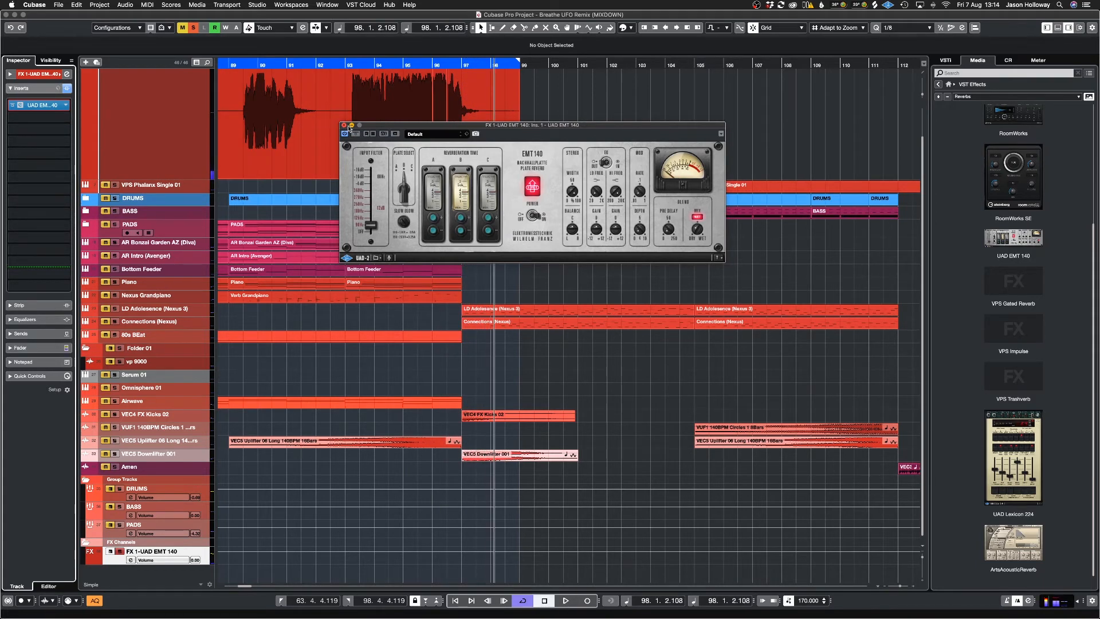
{"action": "left_click", "coordinate": [343, 125]}
Step: Lower the vocal mix track's UAD EMT 140 send level to -17.7 dB
{"action": "left_click", "coordinate": [332, 156]}
{"action": "scroll", "coordinate": [332, 156], "scroll_direction": "up", "scroll_amount": 2}
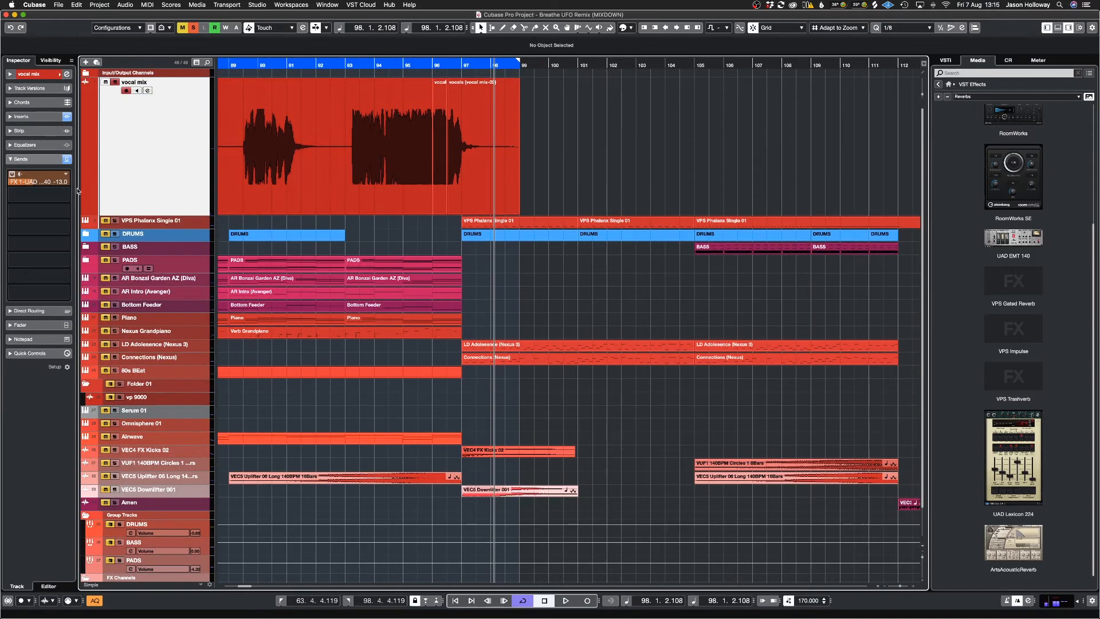
{"action": "left_click_drag", "start_coordinate": [25, 185], "coordinate": [8, 197]}
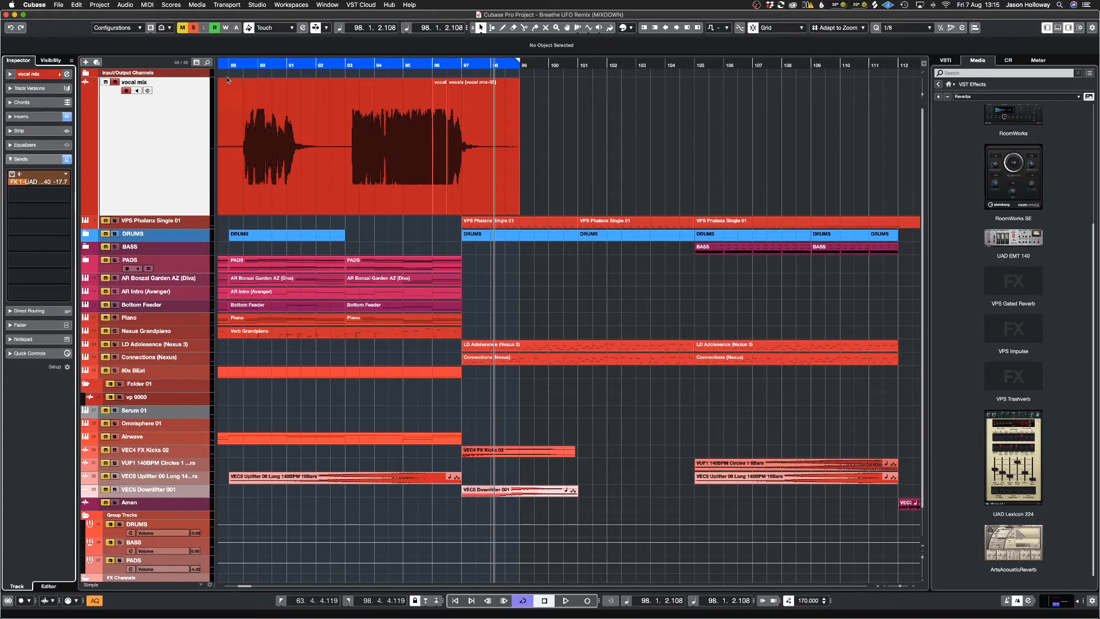
Step: Show the Delays collection of VST effects and add MonoDelay as an FX channel in the vocal mix's second send slot
{"action": "left_click", "coordinate": [1066, 97]}
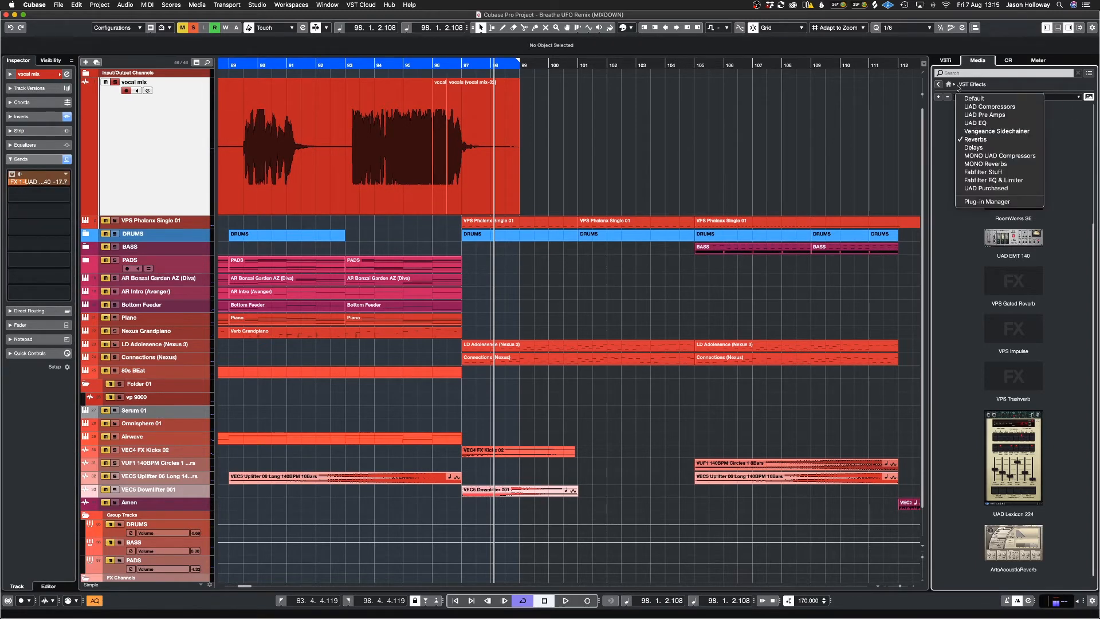
{"action": "left_click", "coordinate": [1002, 152]}
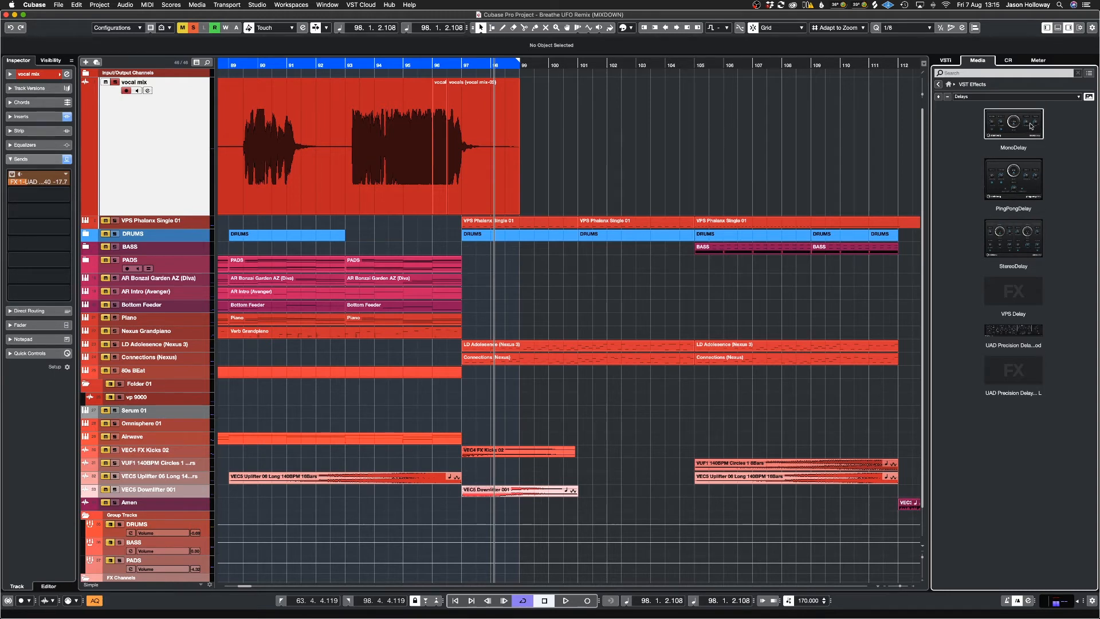
{"action": "left_click_drag", "start_coordinate": [1031, 126], "coordinate": [32, 201]}
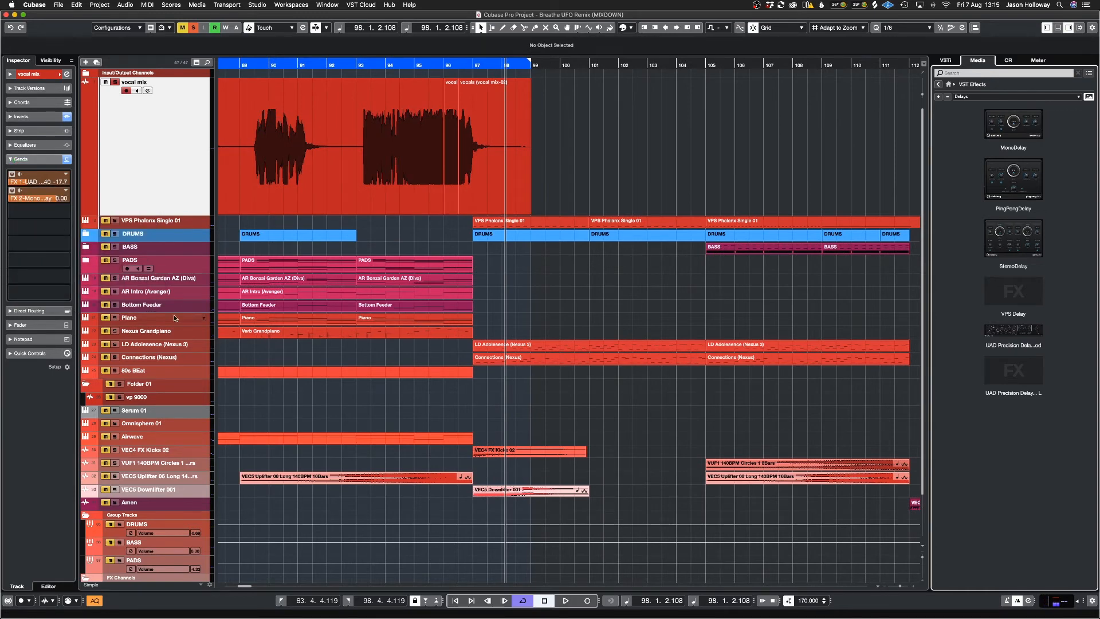
Step: Open MonoDelay on the FX 2 channel and set its synced delay time to 1/4 D
{"action": "scroll", "coordinate": [319, 352], "scroll_direction": "down", "scroll_amount": 3}
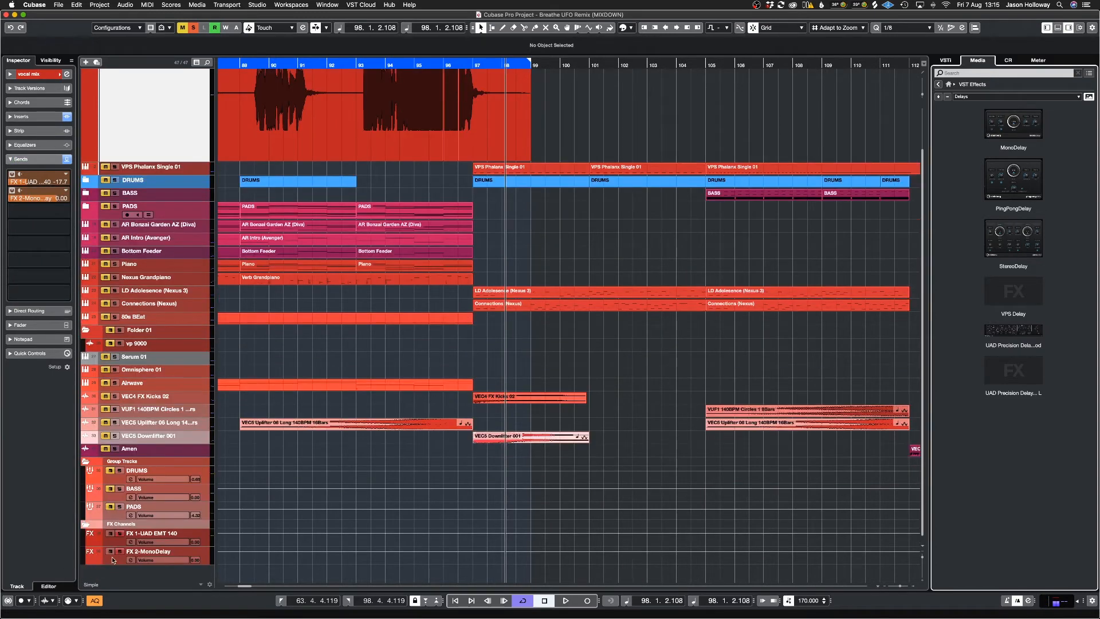
{"action": "left_click", "coordinate": [113, 560]}
{"action": "left_click", "coordinate": [20, 104]}
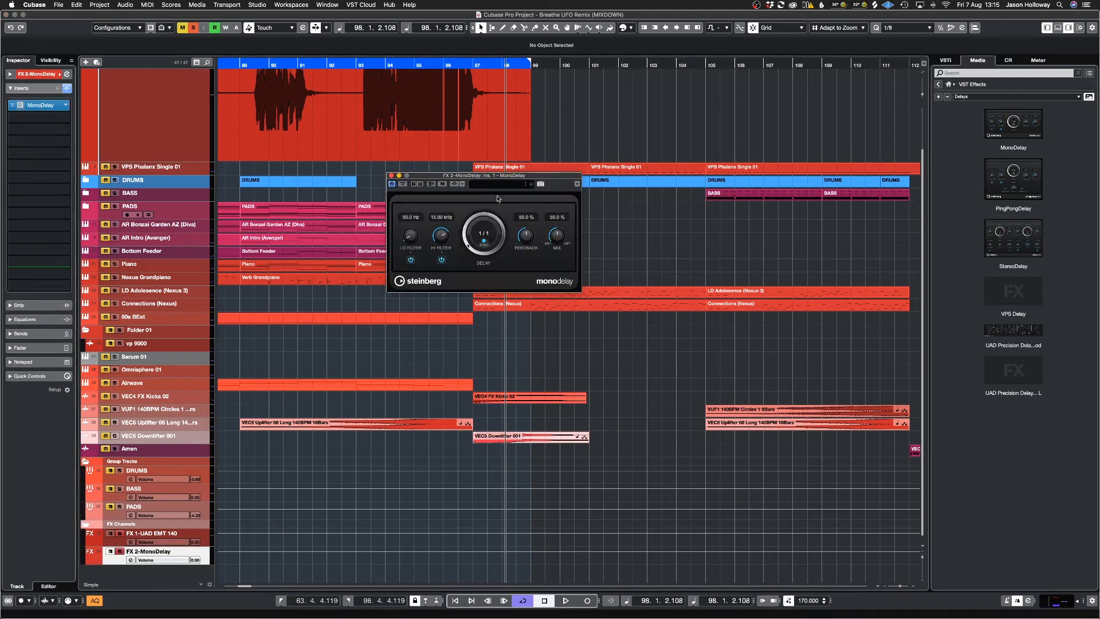
{"action": "left_click", "coordinate": [485, 240]}
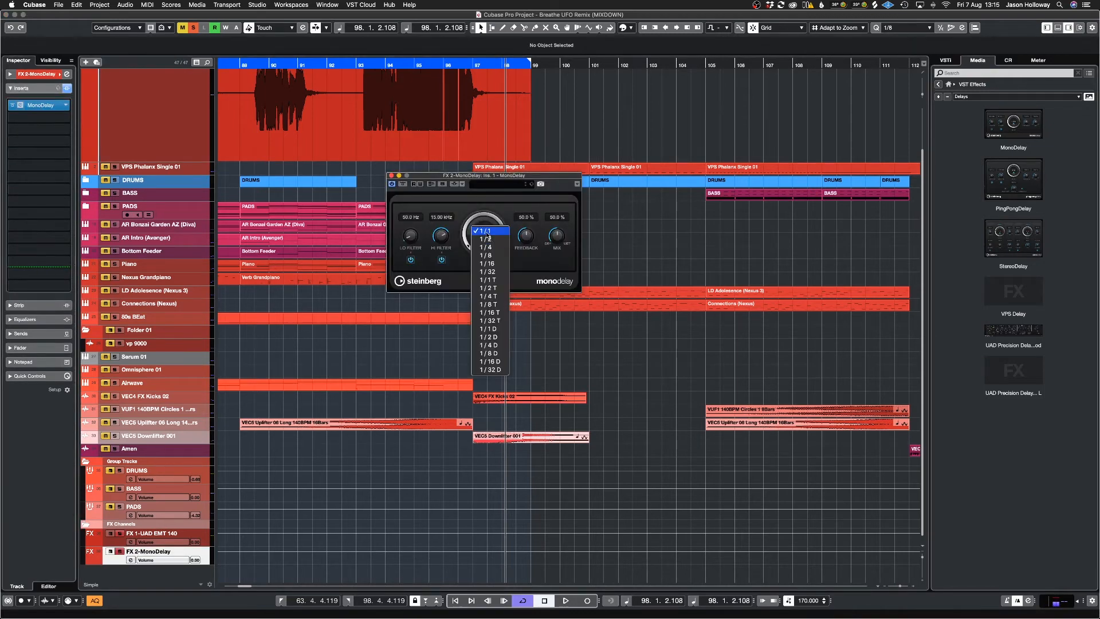
{"action": "left_click", "coordinate": [497, 346]}
Step: Play the vocal from the left locator and set the vocal mix's MonoDelay send level to -13.2 dB
{"action": "key", "text": "KP_1"}
{"action": "key", "text": "space"}
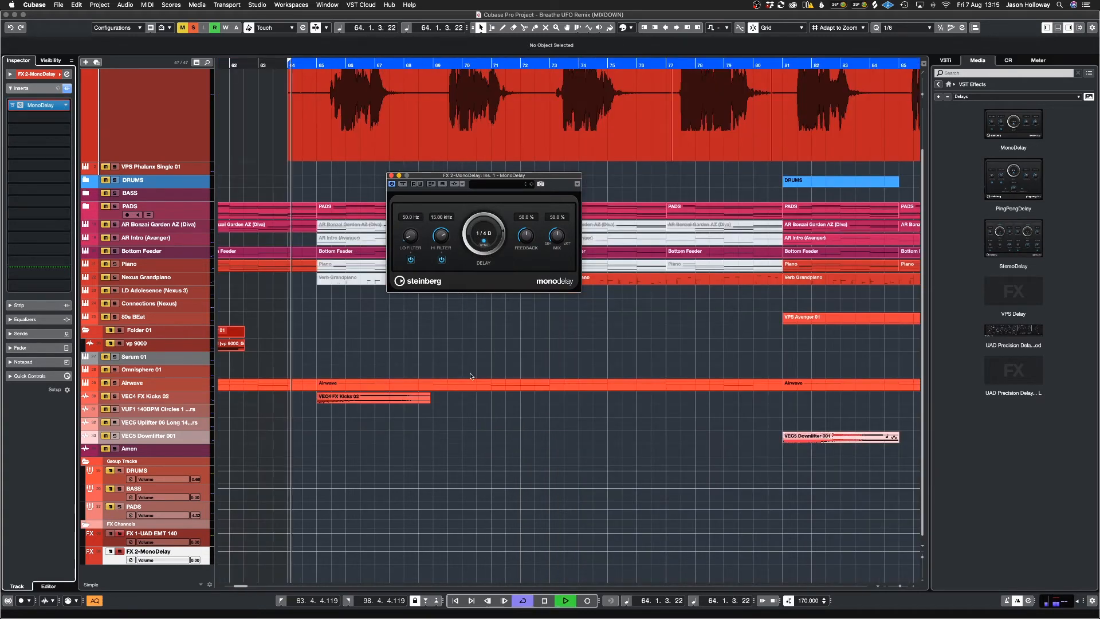
{"action": "left_click", "coordinate": [147, 104]}
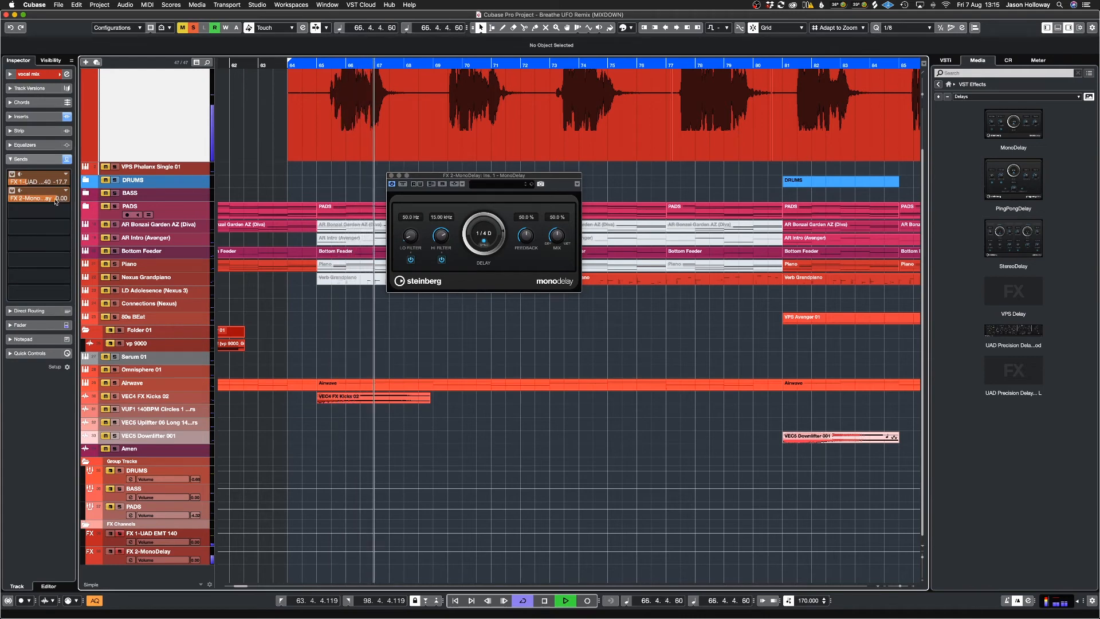
{"action": "left_click_drag", "start_coordinate": [56, 202], "coordinate": [8, 235]}
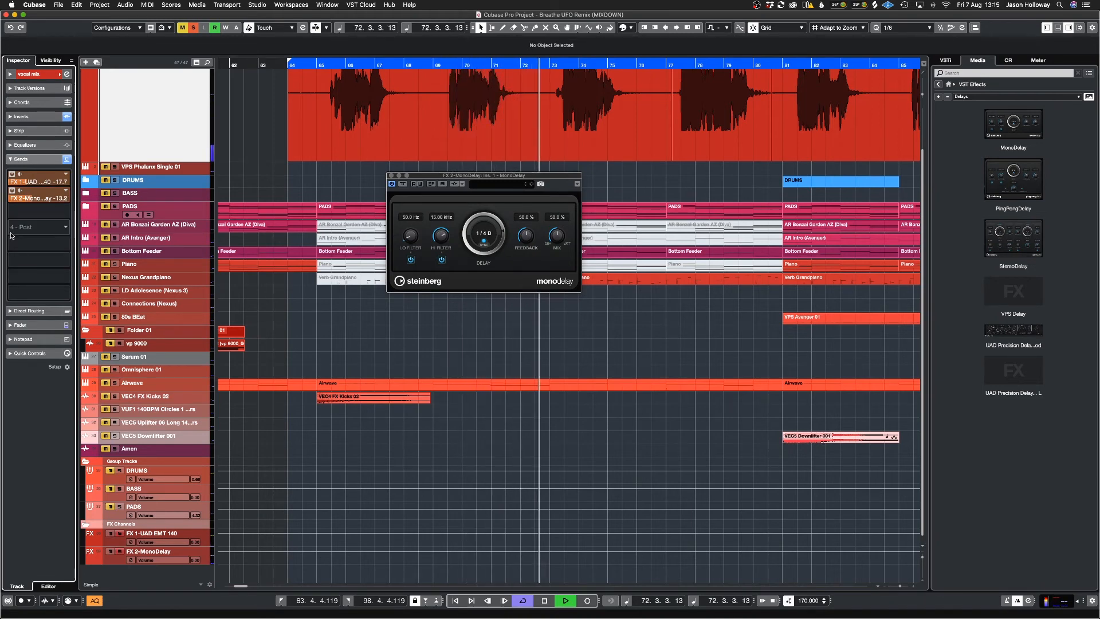
{"action": "key", "text": "space"}
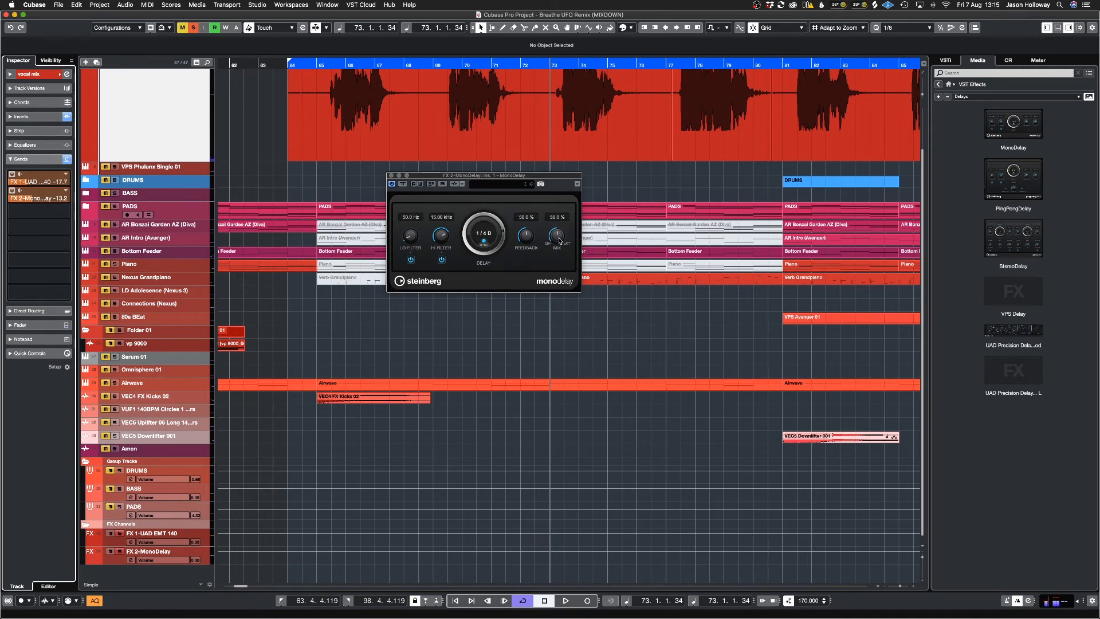
Step: Set MonoDelay's mix to 100% and bring its send level on the vocal mix track down to minus infinity
{"action": "left_click_drag", "start_coordinate": [560, 242], "coordinate": [548, 43]}
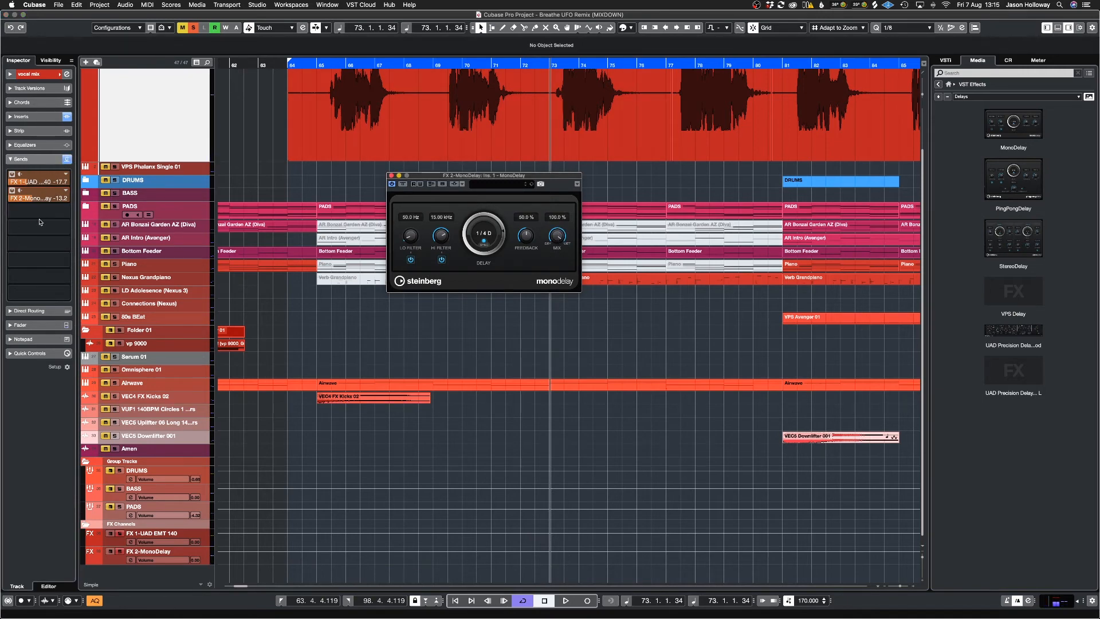
{"action": "left_click", "coordinate": [2, 211]}
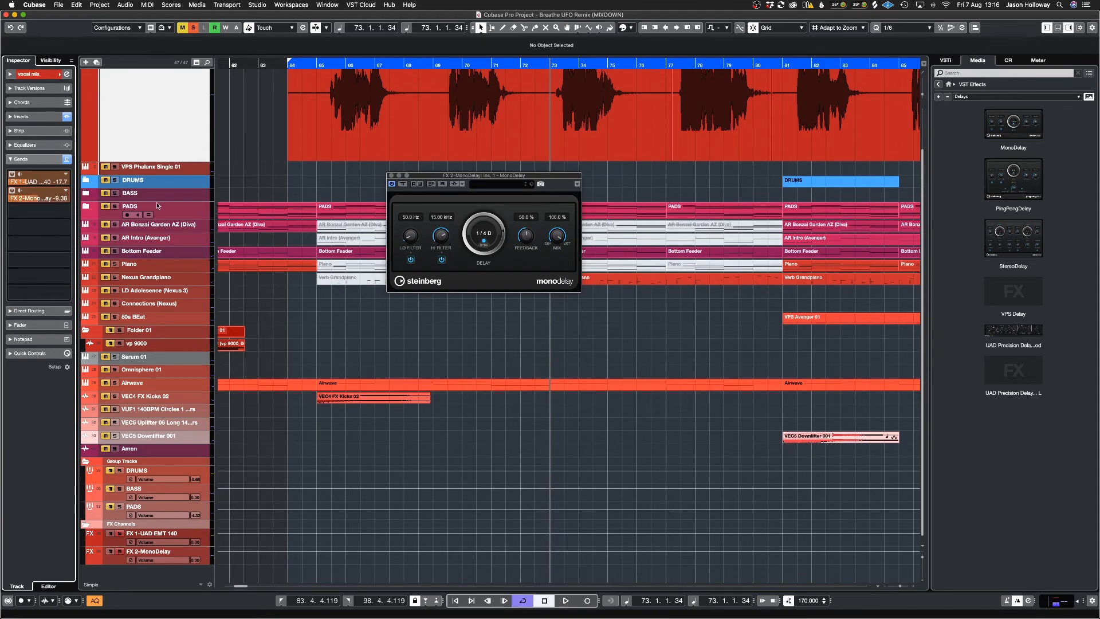
{"action": "left_click_drag", "start_coordinate": [313, 218], "coordinate": [1, 240]}
Step: Play the vocal and raise the vocal mix's MonoDelay send level to -14.4 dB
{"action": "left_click", "coordinate": [569, 155]}
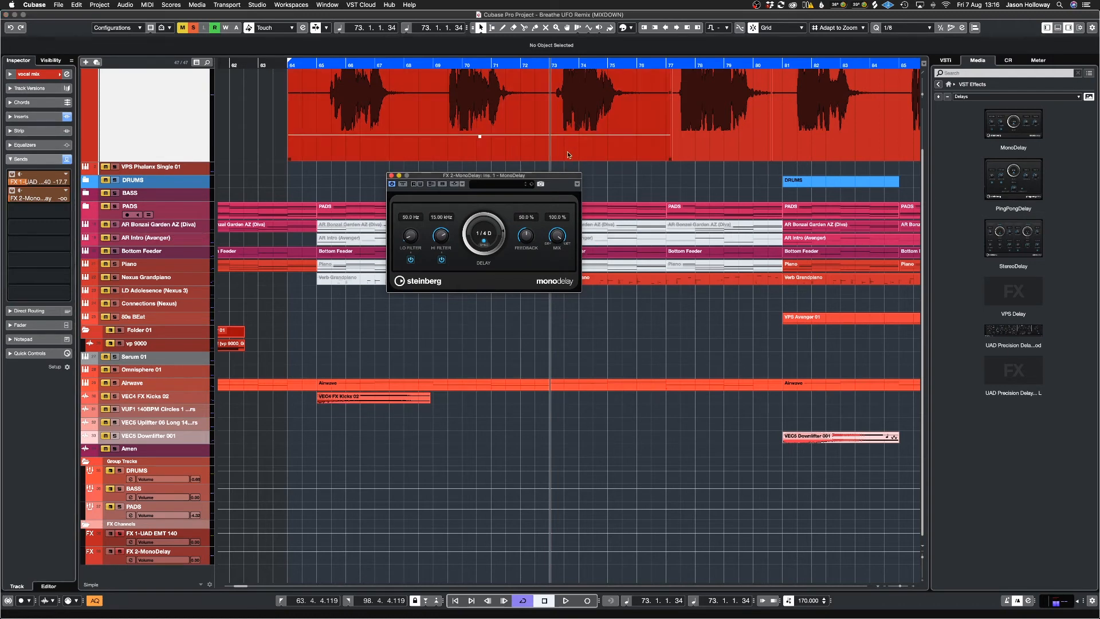
{"action": "key", "text": "space"}
{"action": "left_click_drag", "start_coordinate": [34, 194], "coordinate": [70, 176]}
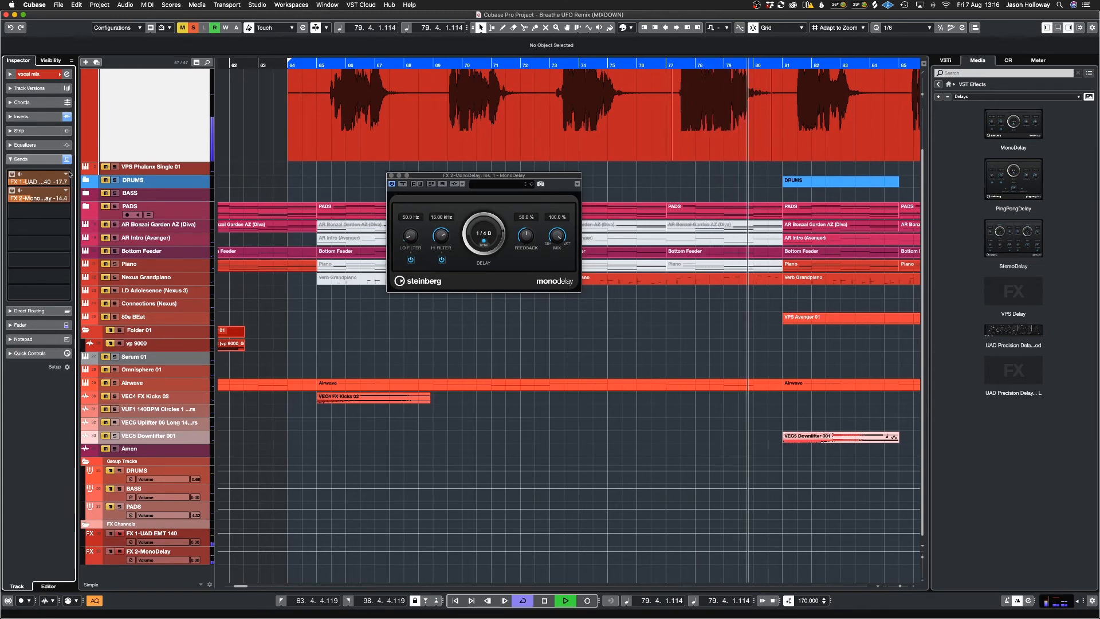
{"action": "key", "text": "space"}
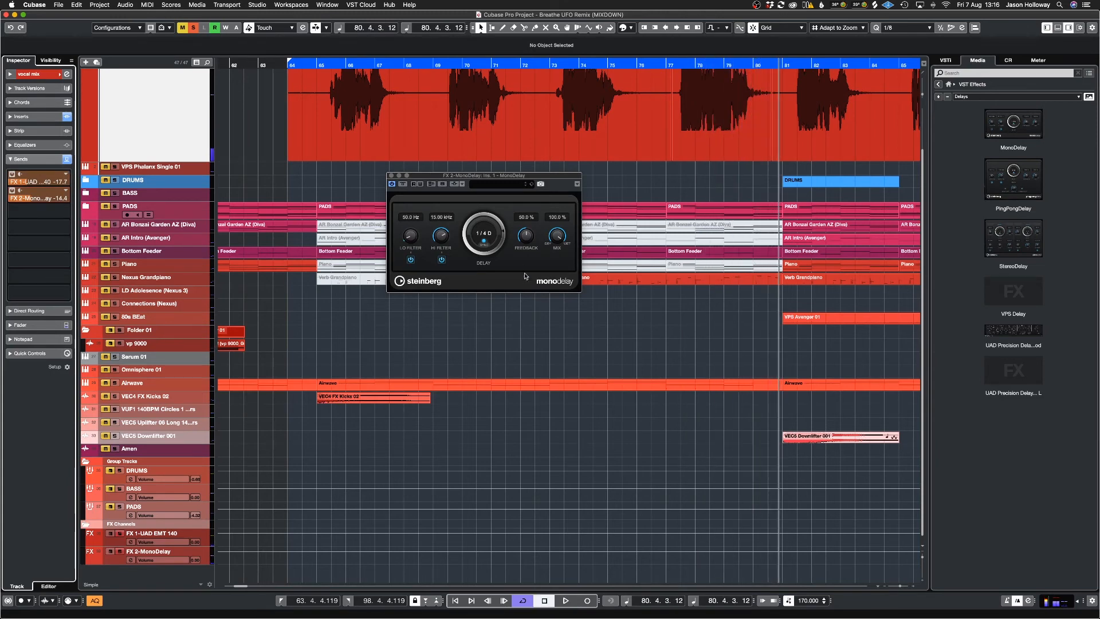
Step: Reduce MonoDelay's feedback to 22.5% and close the plug-in window
{"action": "left_click_drag", "start_coordinate": [526, 233], "coordinate": [524, 251]}
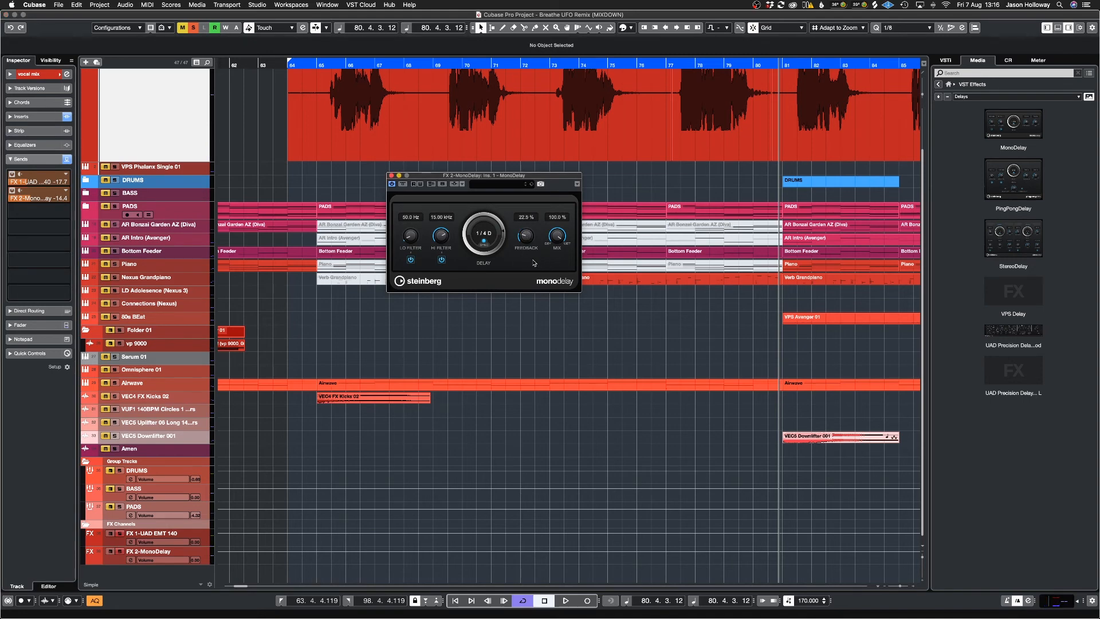
{"action": "left_click", "coordinate": [392, 175]}
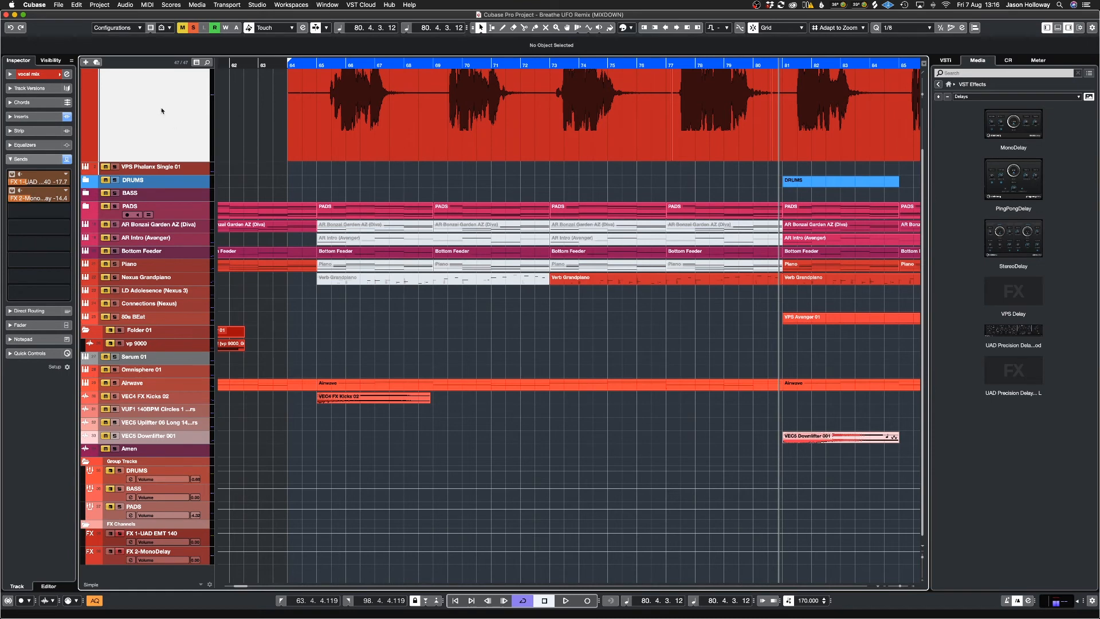
{"action": "scroll", "coordinate": [242, 150], "scroll_direction": "up", "scroll_amount": 2}
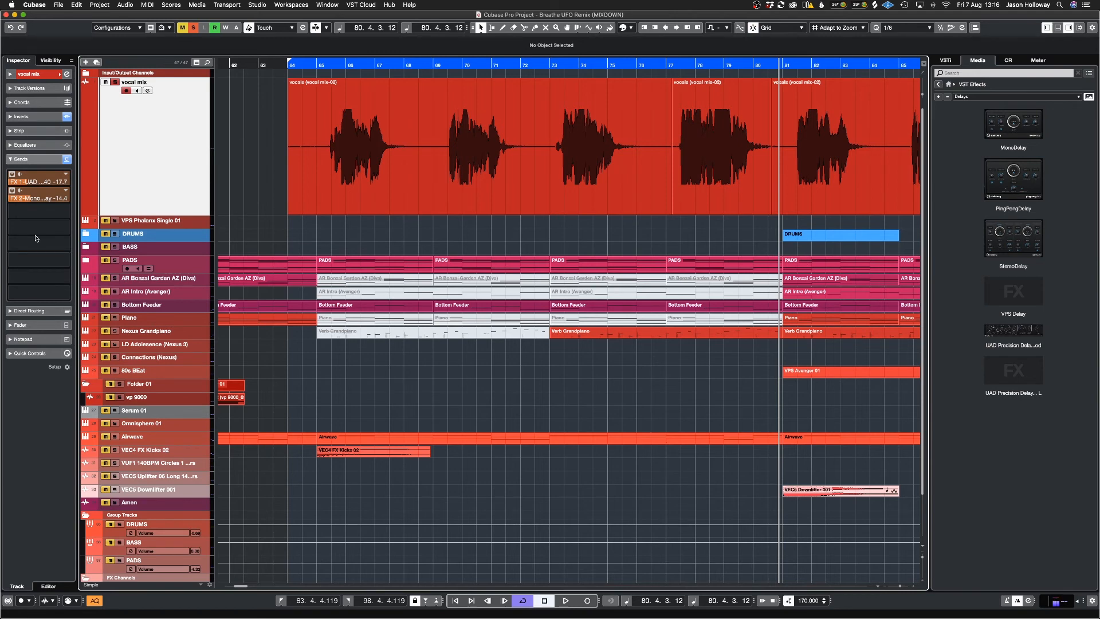
Step: Expand the vocal mix track's Inserts section to view its FabFilter inserts
{"action": "mouse_move", "coordinate": [31, 243]}
{"action": "left_click", "coordinate": [23, 116]}
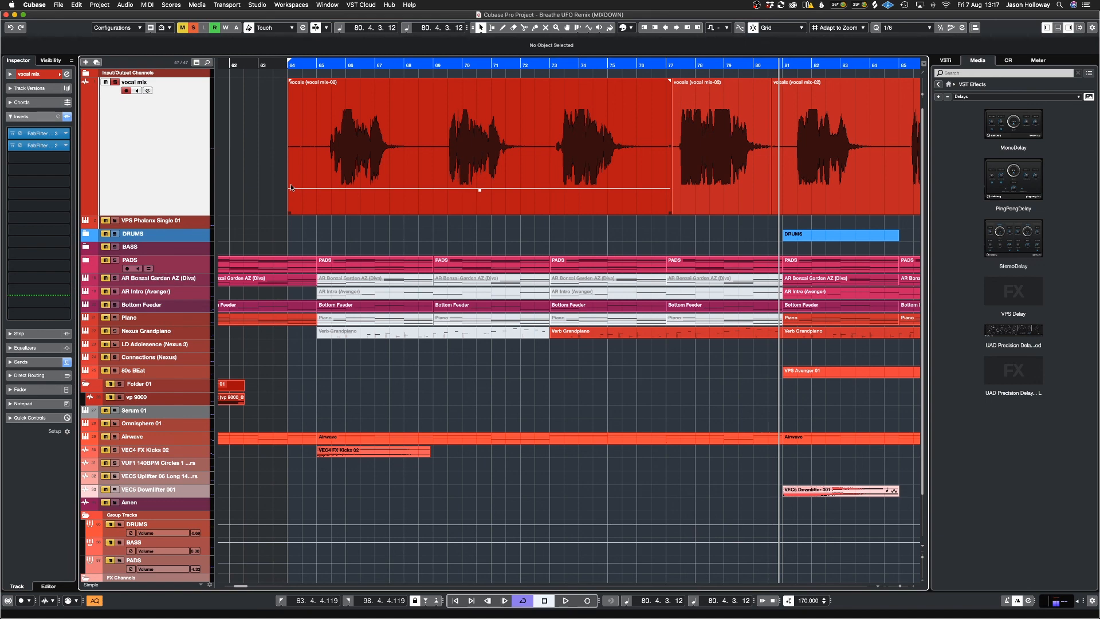
{"action": "left_click", "coordinate": [247, 175]}
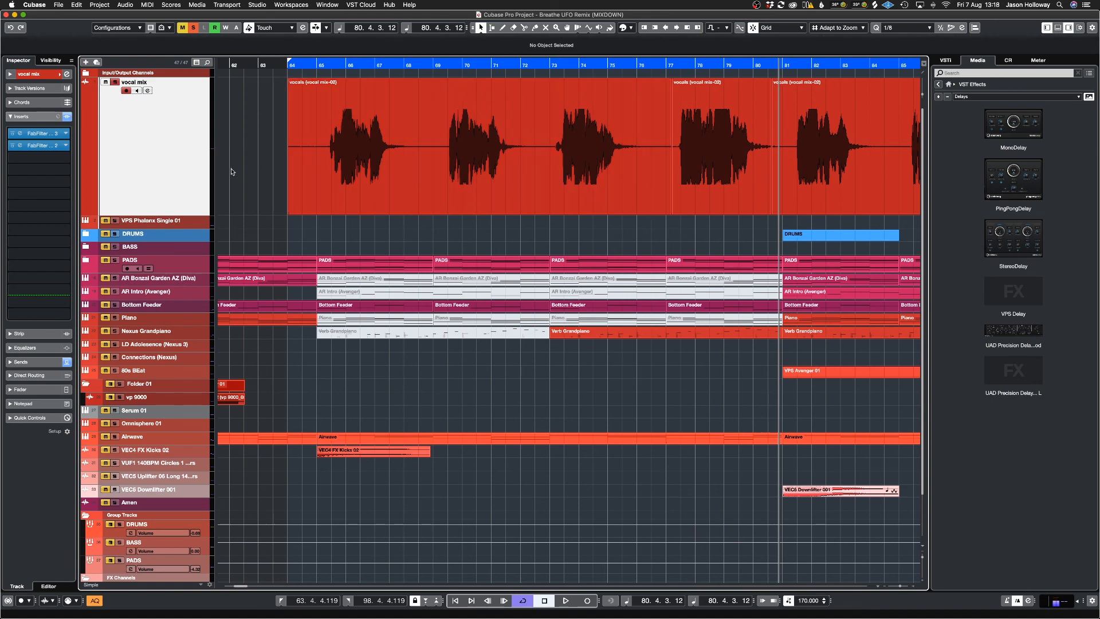